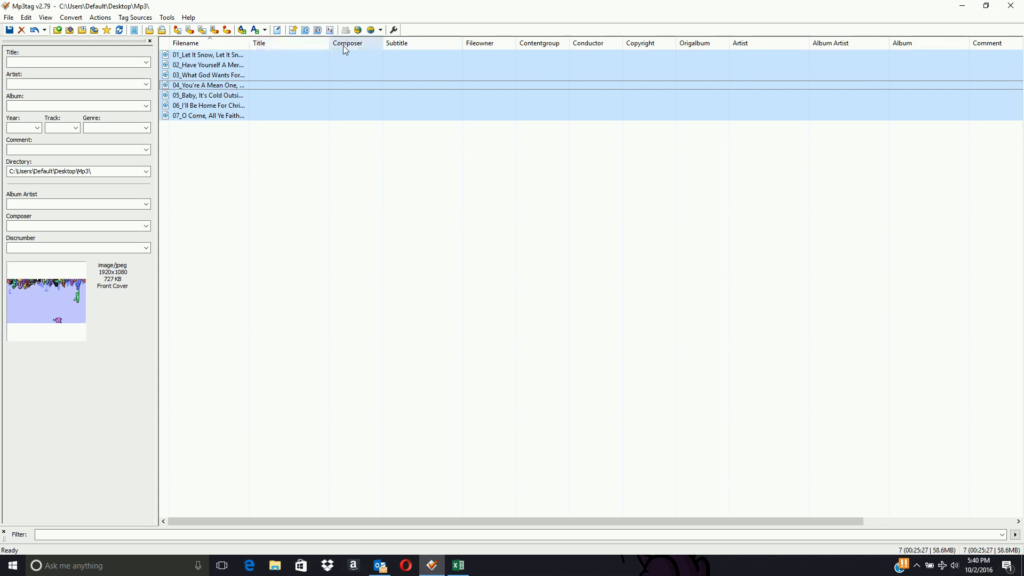
Step: Open the column customization settings for the file list
mouse_move(440, 45)
left_mouse_down()
mouse_move(343, 43)
mouse_move(446, 45)
left_mouse_up()
right_click(345, 48)
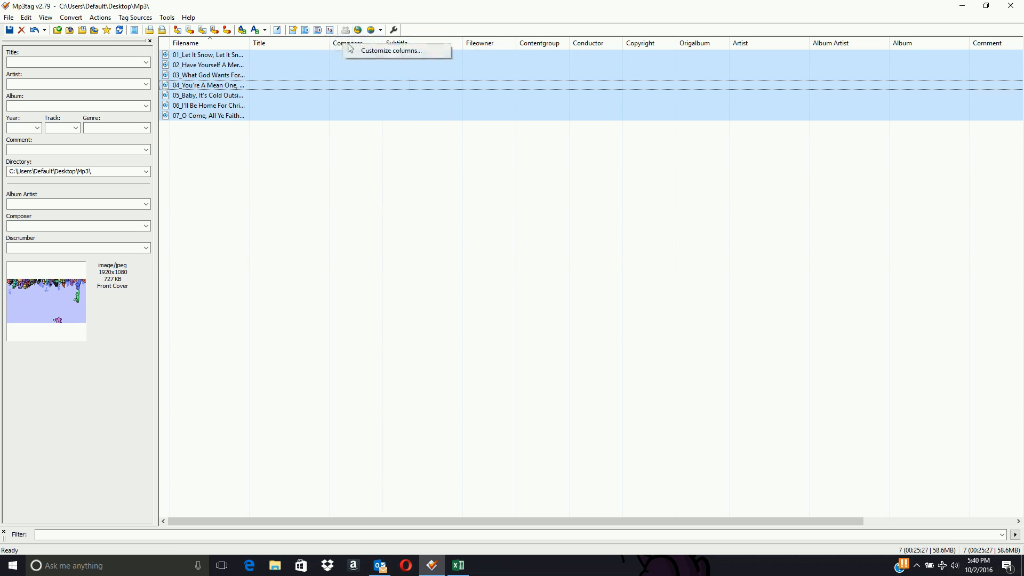
left_click(396, 55)
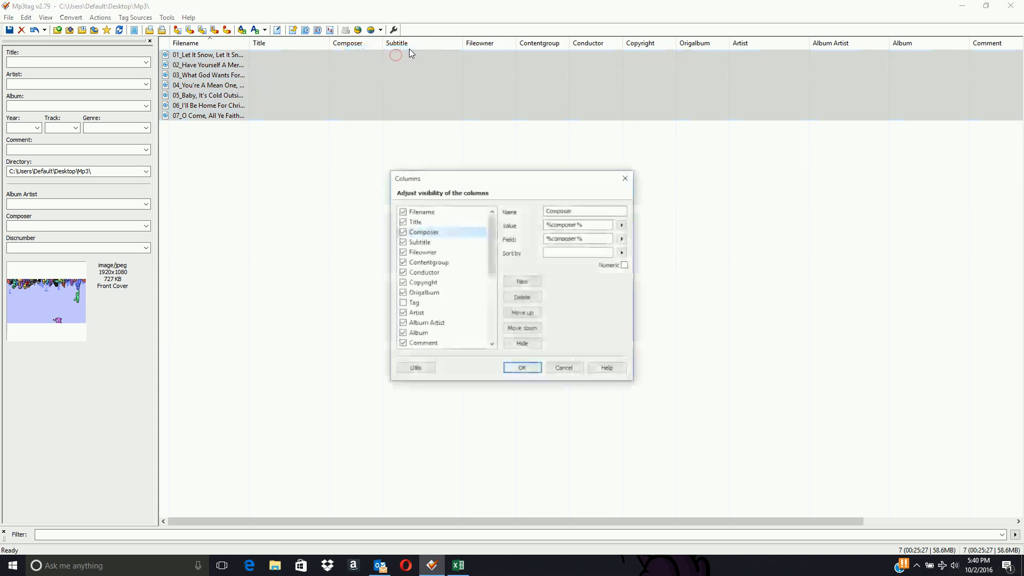
Step: Examine the full list of available columns and which ones are enabled
scroll(438, 236, "down", 1)
scroll(435, 239, "down", 4)
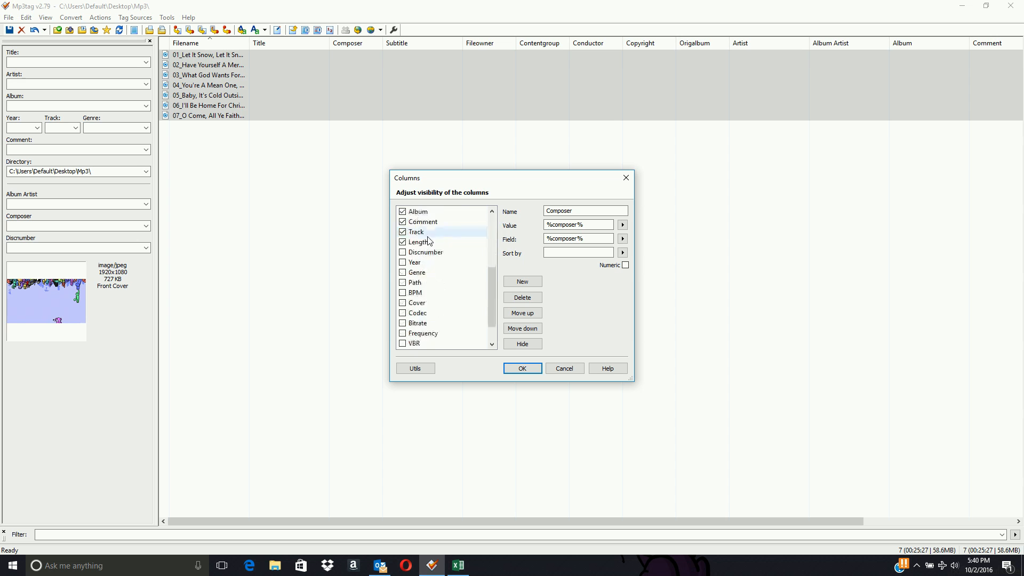
scroll(428, 244, "up", 3)
scroll(428, 244, "down", 2)
scroll(428, 244, "up", 2)
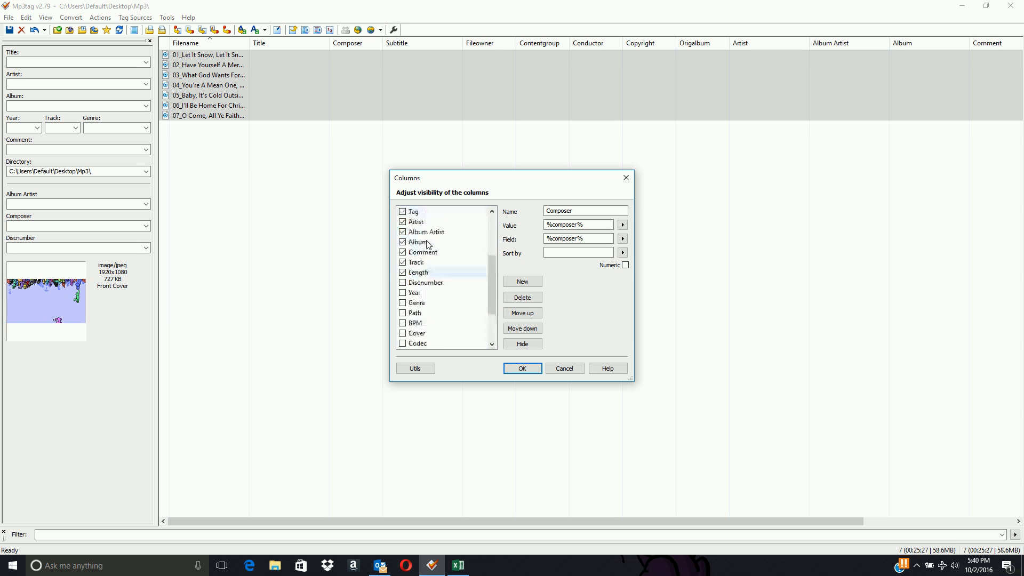
scroll(428, 244, "up", 2)
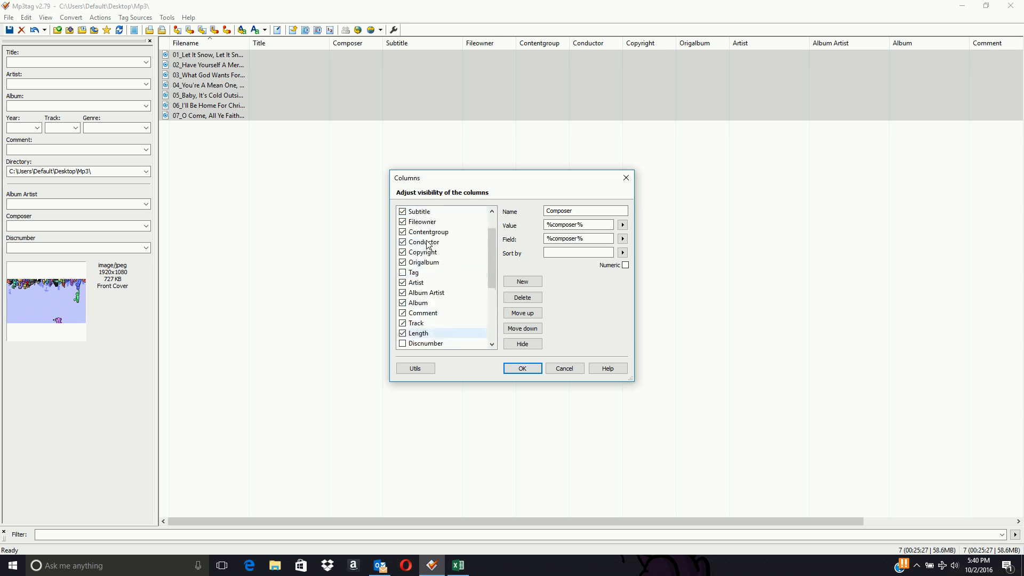
scroll(428, 244, "up", 1)
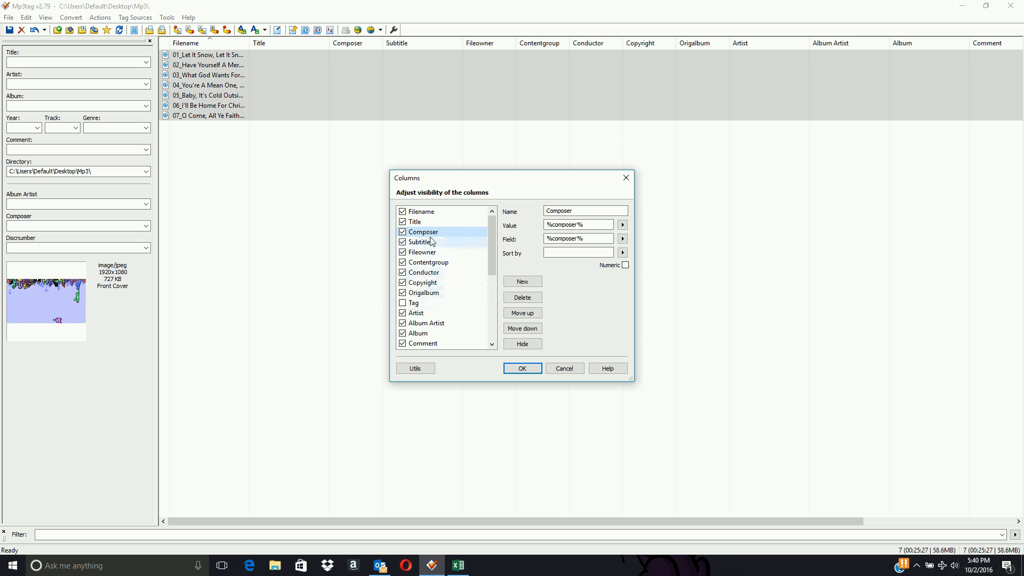
scroll(416, 246, "down", 2)
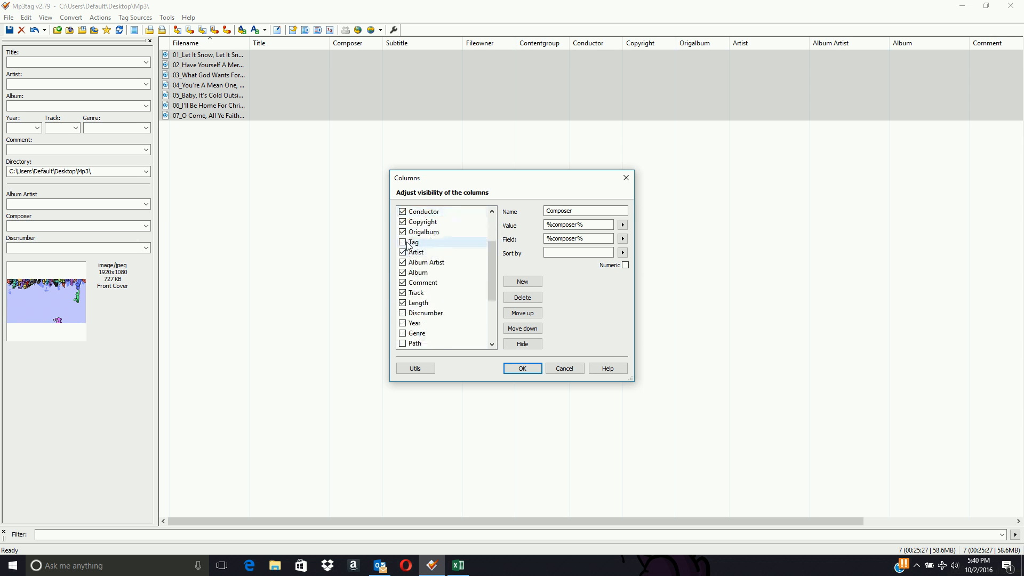
scroll(414, 241, "down", 3)
scroll(414, 239, "up", 5)
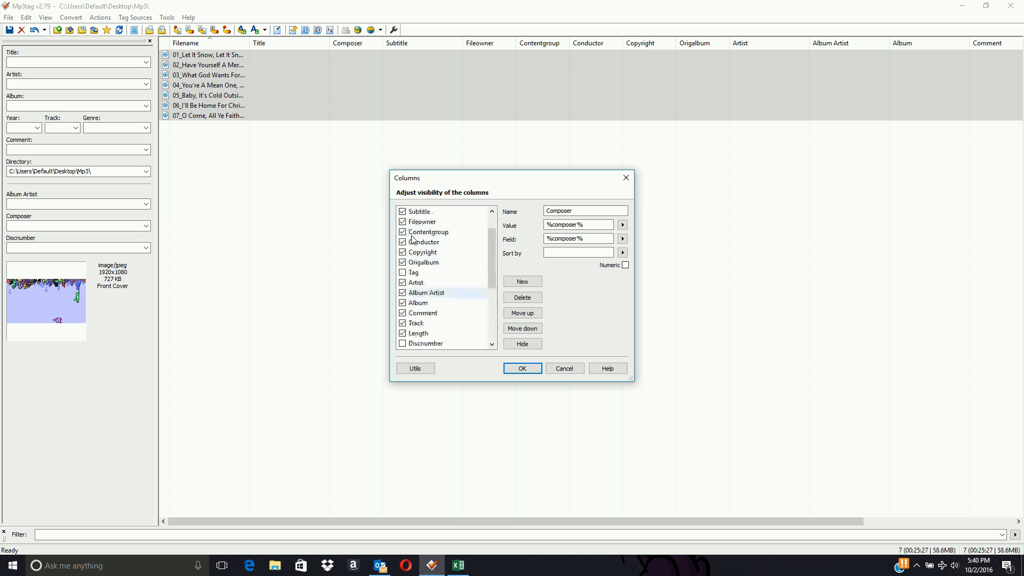
scroll(433, 238, "down", 5)
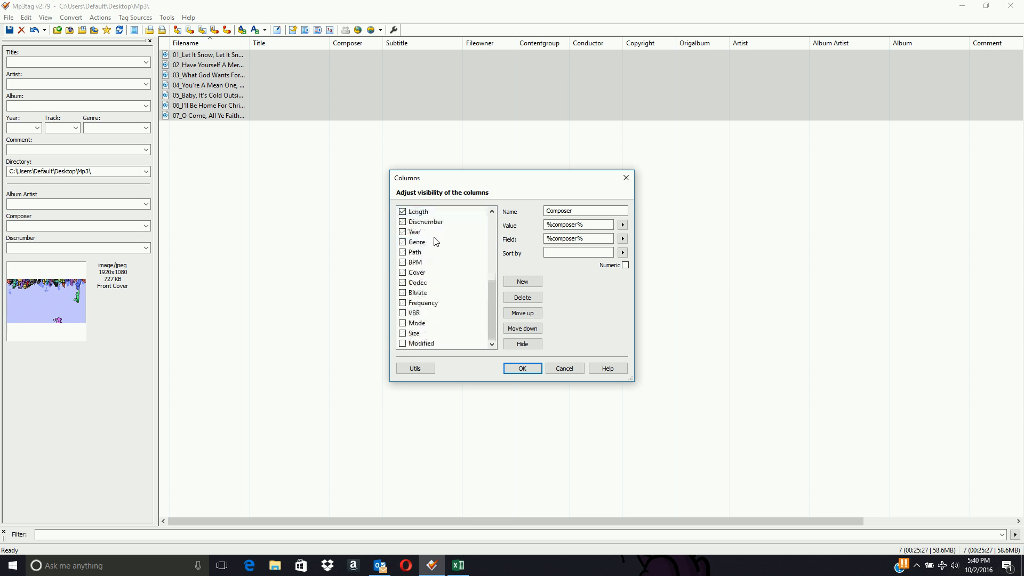
scroll(436, 242, "up", 5)
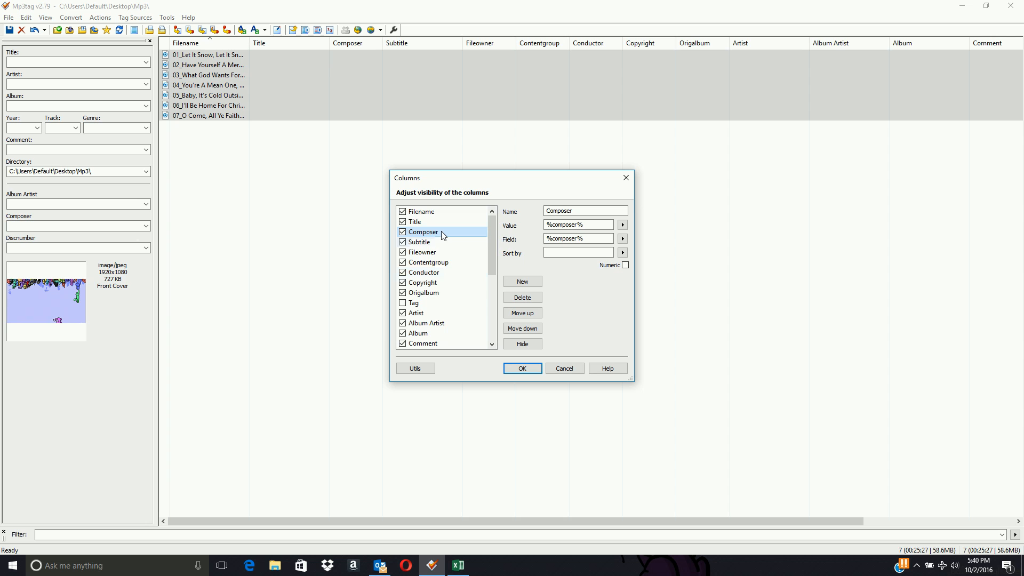
Step: Add a new column directly below Length and name it Publisher
scroll(433, 320, "down", 1)
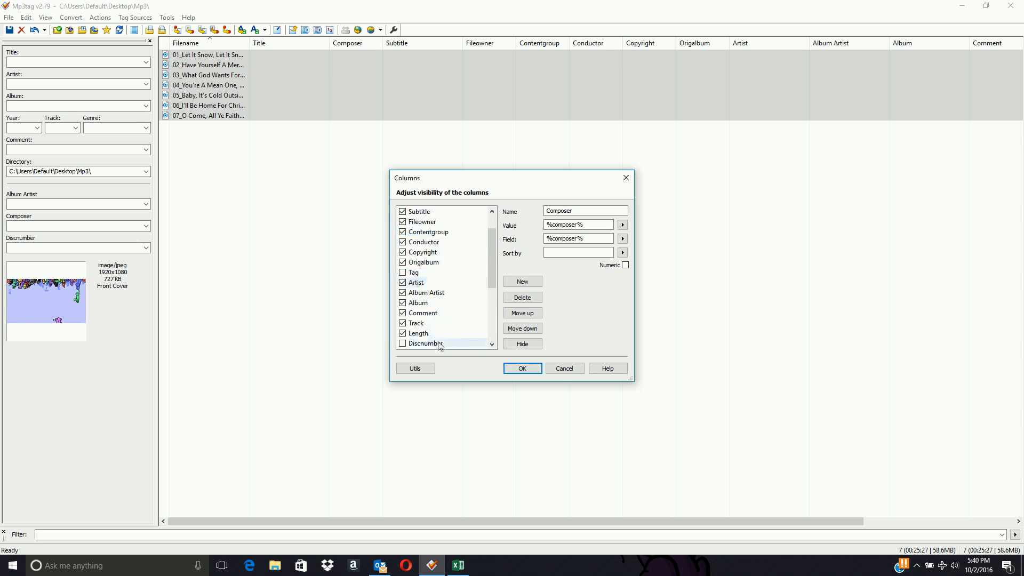
left_click(442, 333)
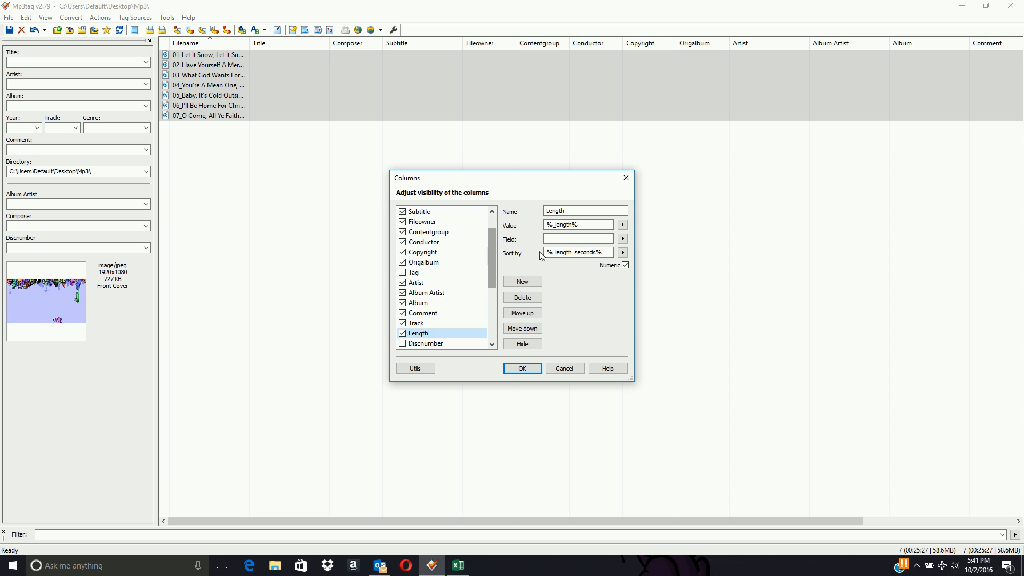
left_click(529, 285)
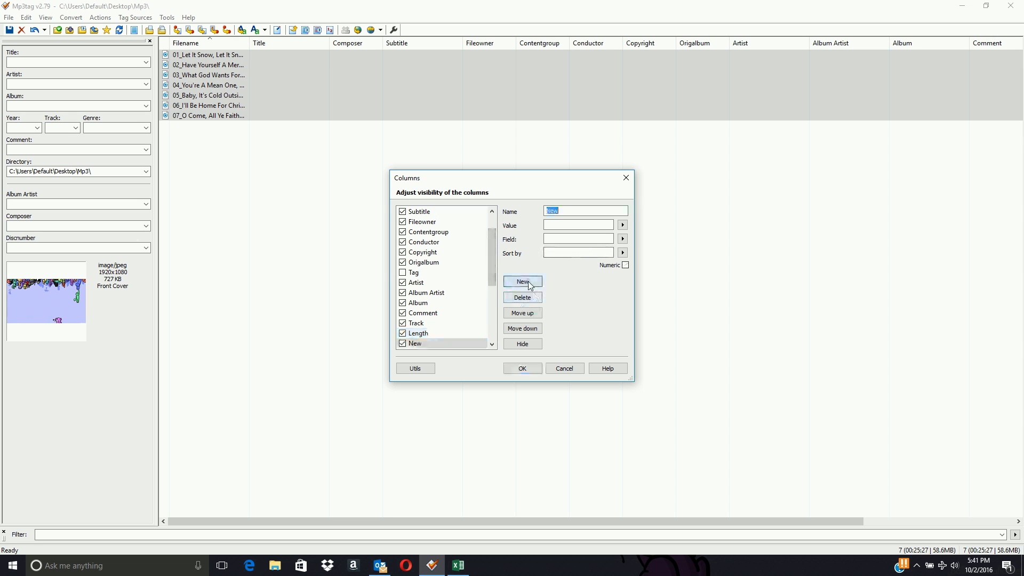
type("Publisher")
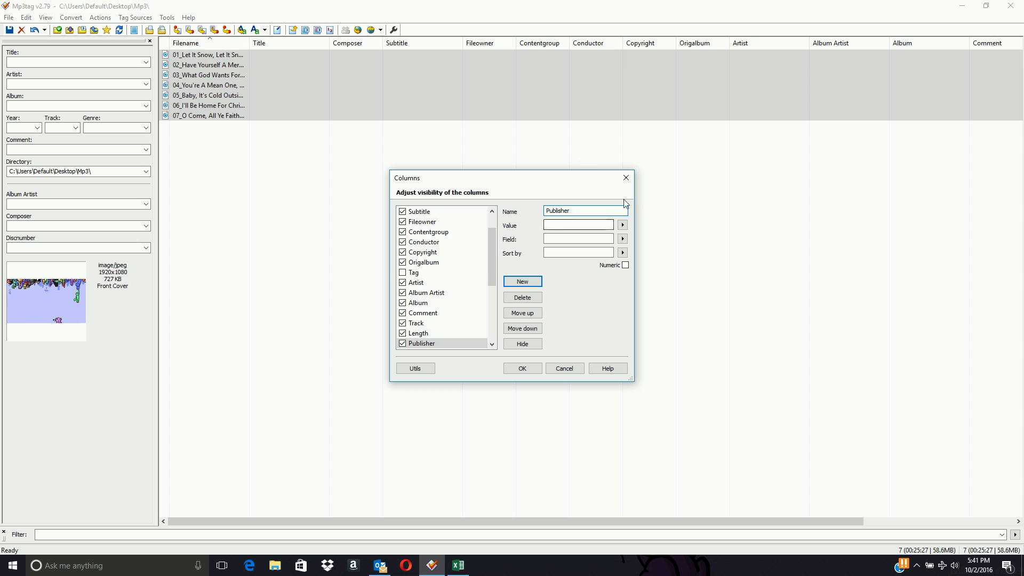
Step: Set both the value and the field of the Publisher column to the extended field %publisher%
left_click(622, 224)
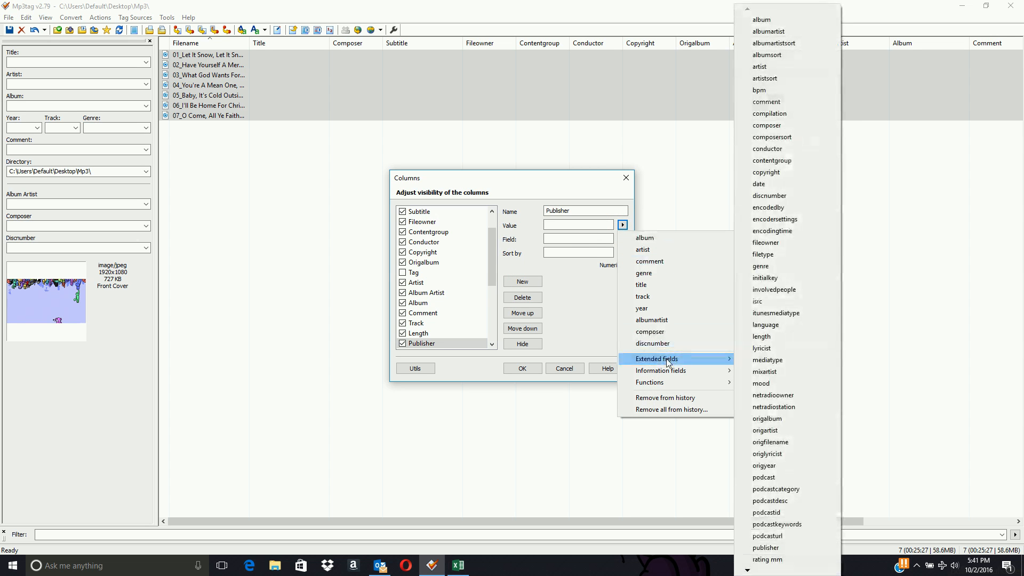
mouse_move(679, 358)
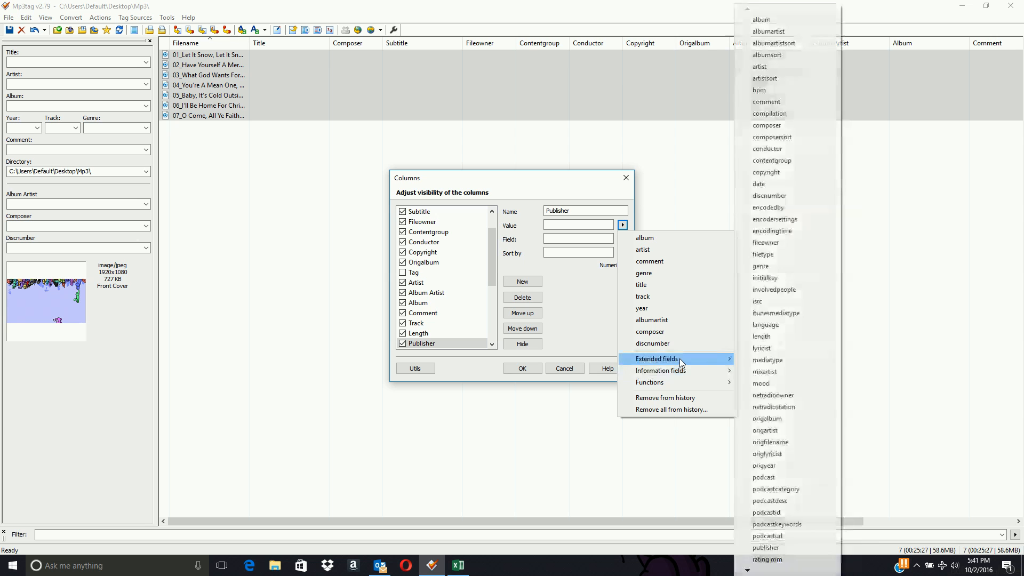
left_click(788, 548)
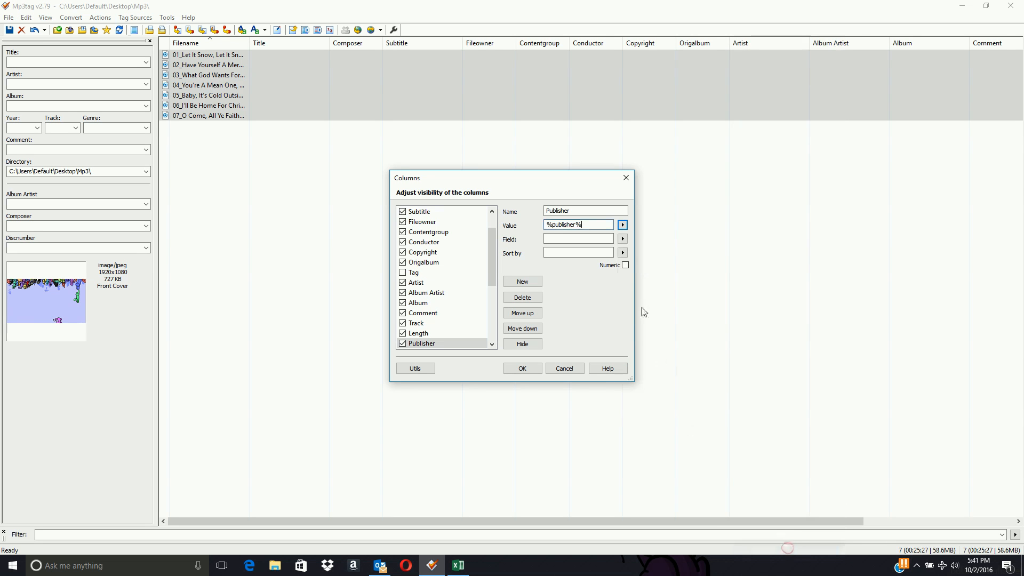
left_click(623, 238)
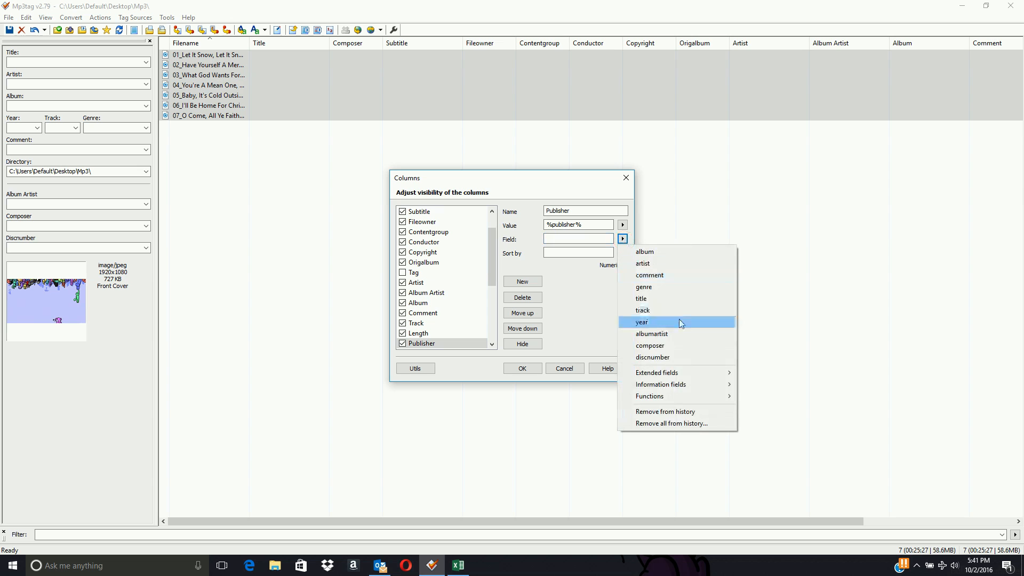
mouse_move(696, 372)
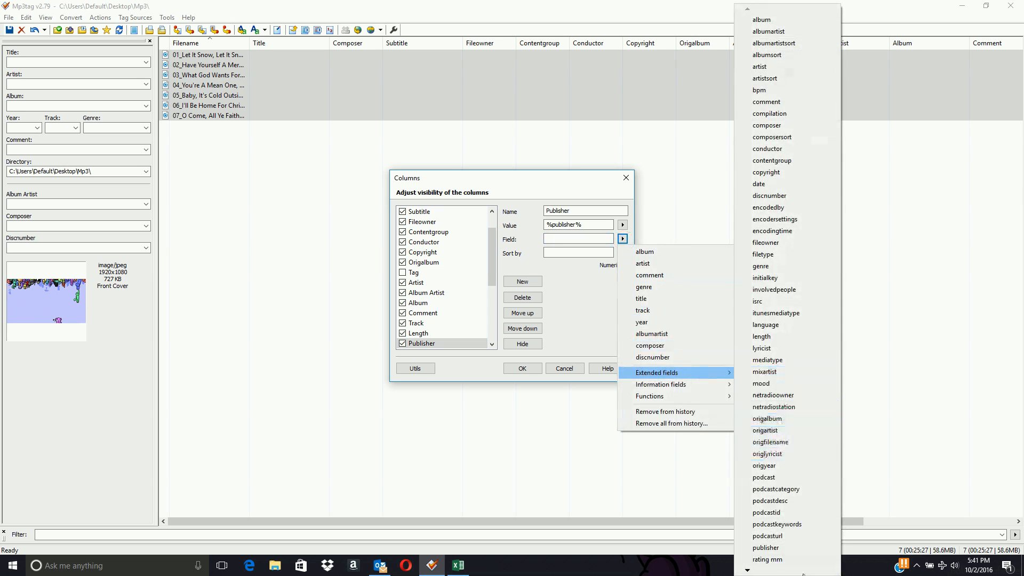
left_click(767, 550)
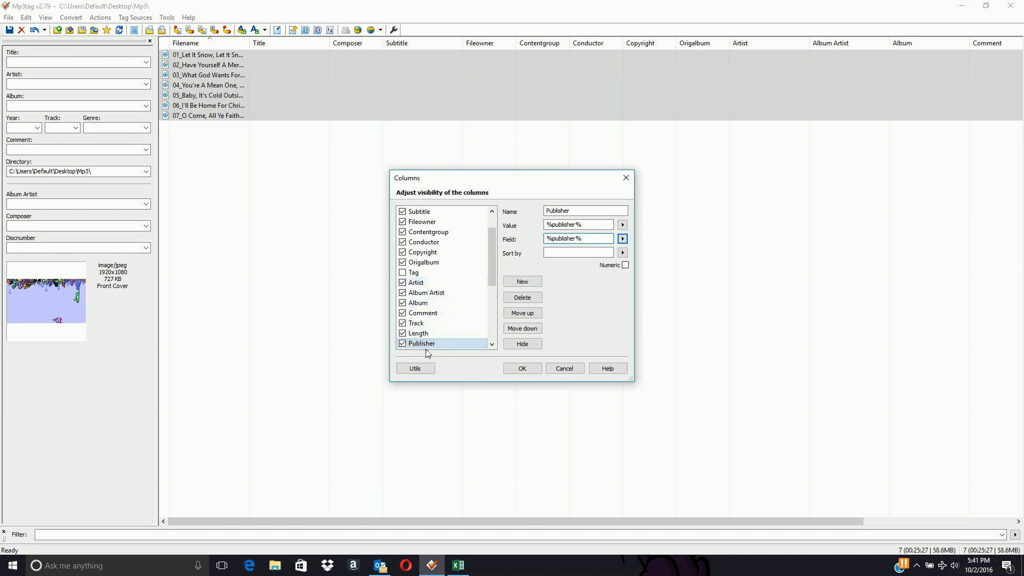
Step: Move the Publisher column up to just above Track and apply the column changes
left_click(527, 313)
left_click(528, 314)
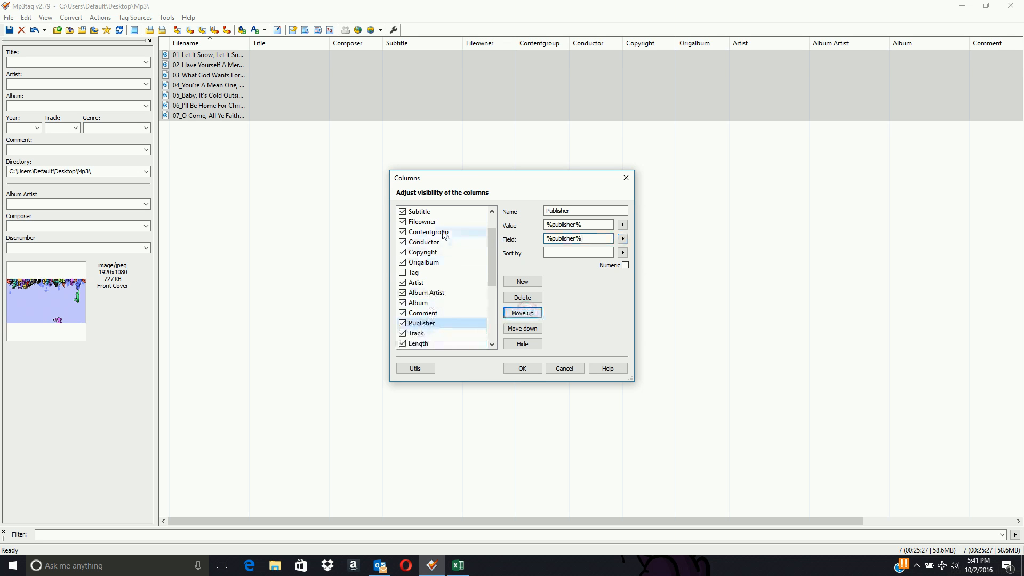
left_click(522, 369)
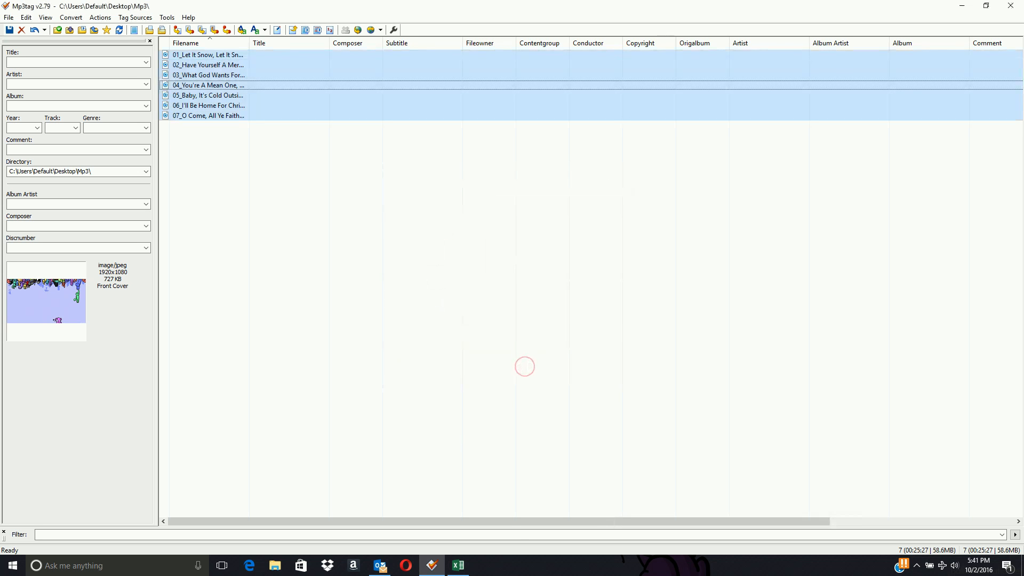
left_click_drag(510, 525, 467, 533)
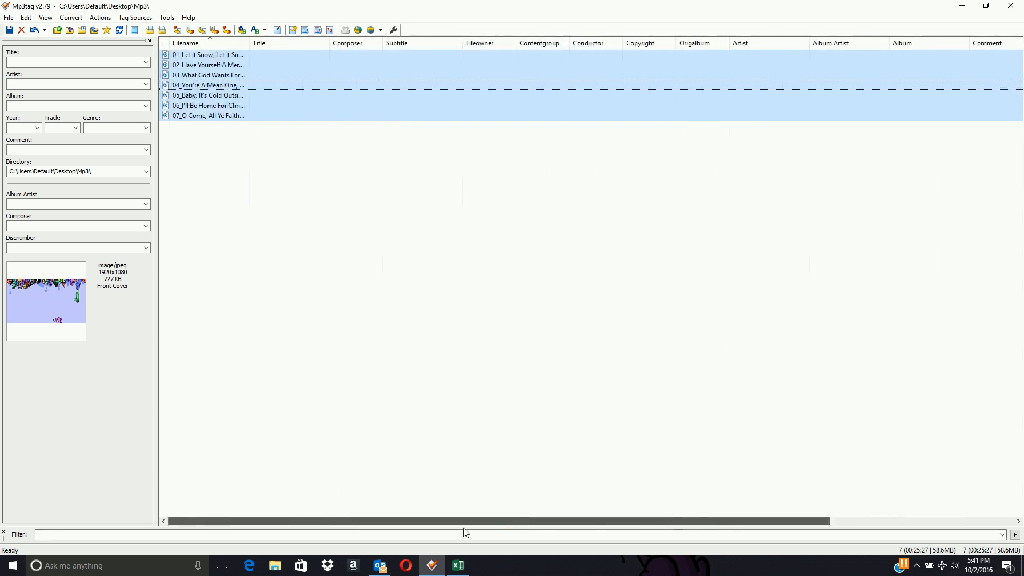
Step: Switch to the mp3tag workbook in Excel and compare its row order with the file list in Mp3tag
left_click(960, 9)
left_click(457, 565)
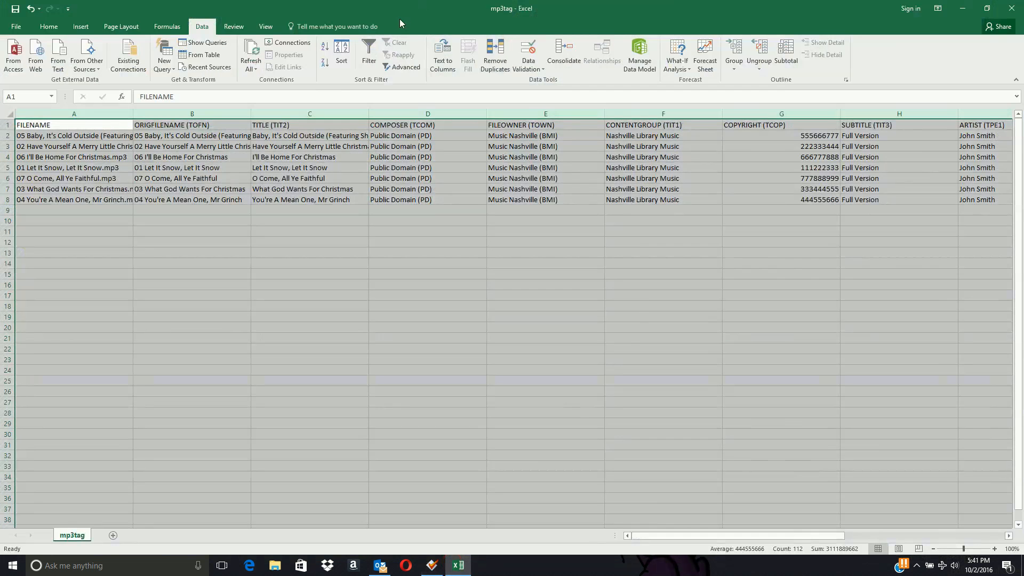
left_click(152, 220)
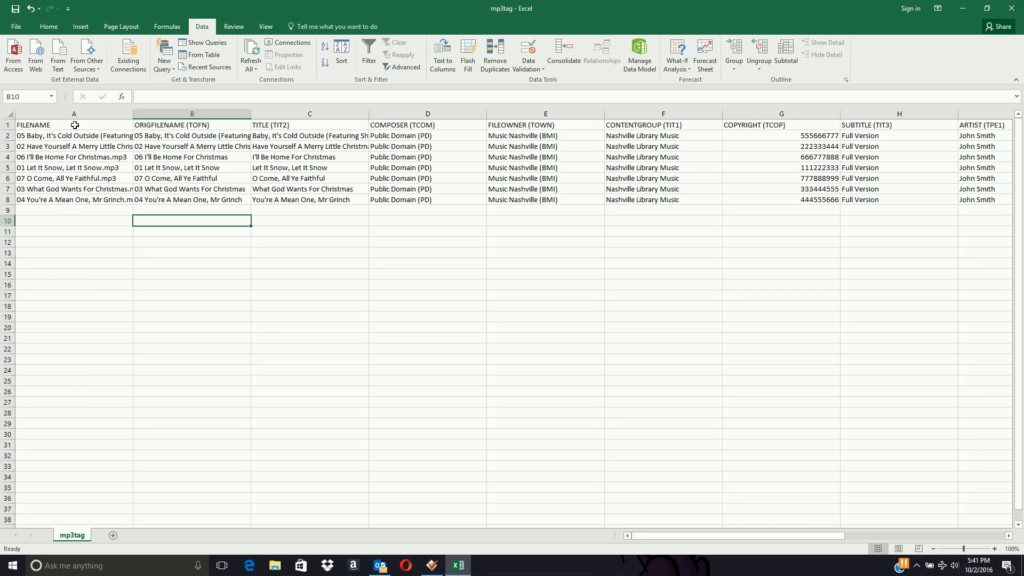
left_click(432, 565)
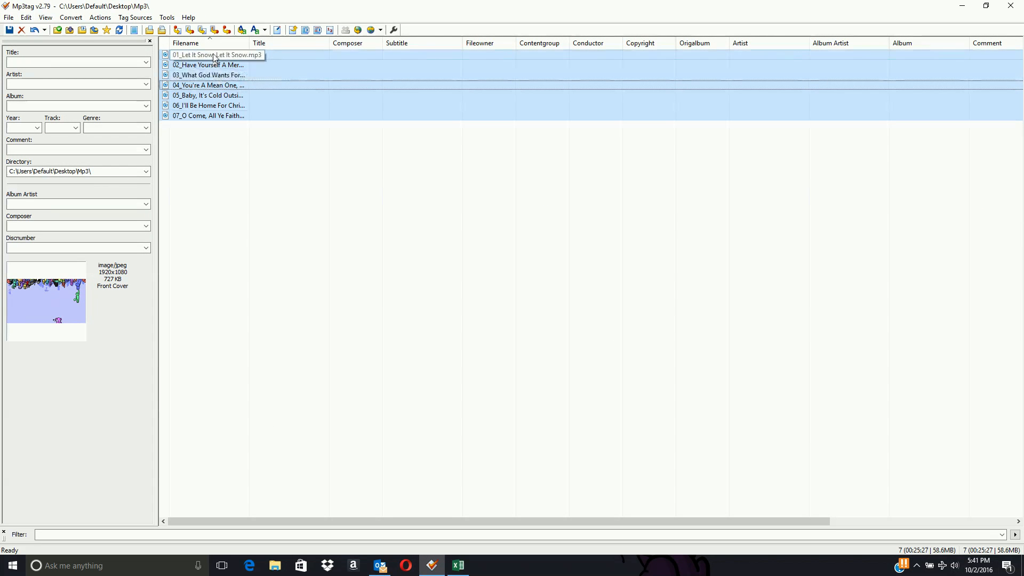
Step: Switch to the mp3tag workbook in Excel and sort the whole sheet by FILENAME values from A to Z
mouse_move(462, 571)
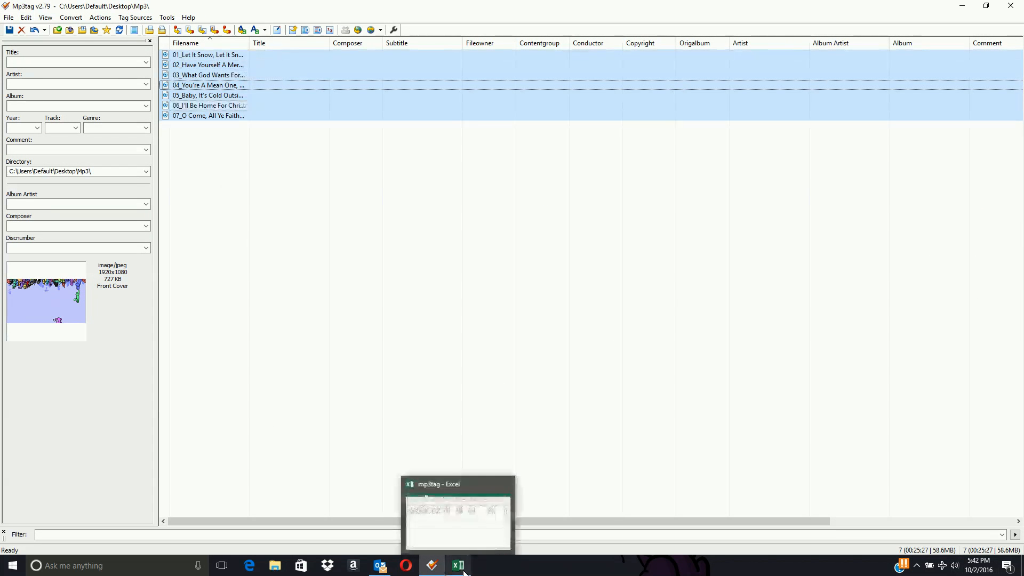
mouse_move(454, 553)
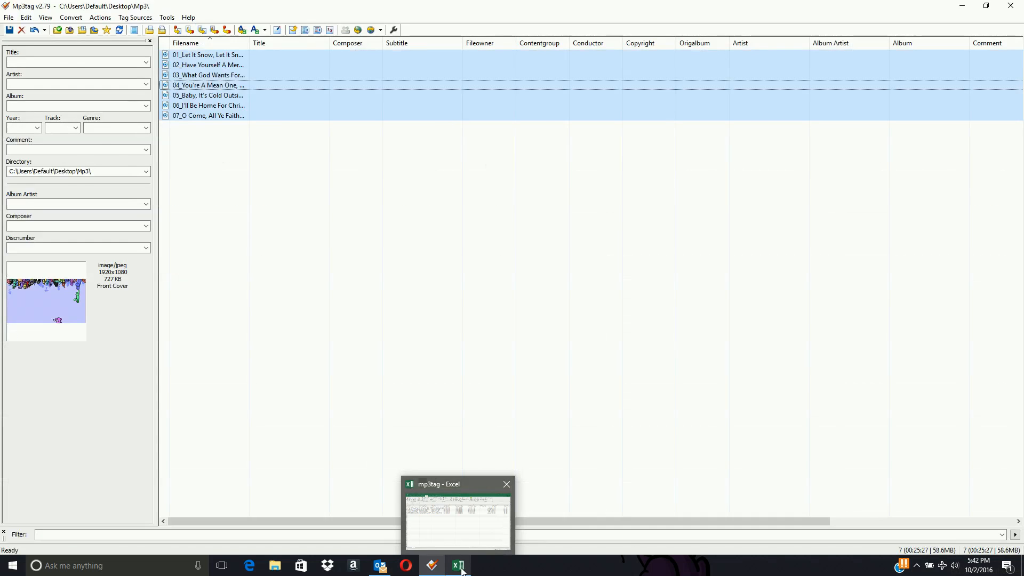
left_click(461, 569)
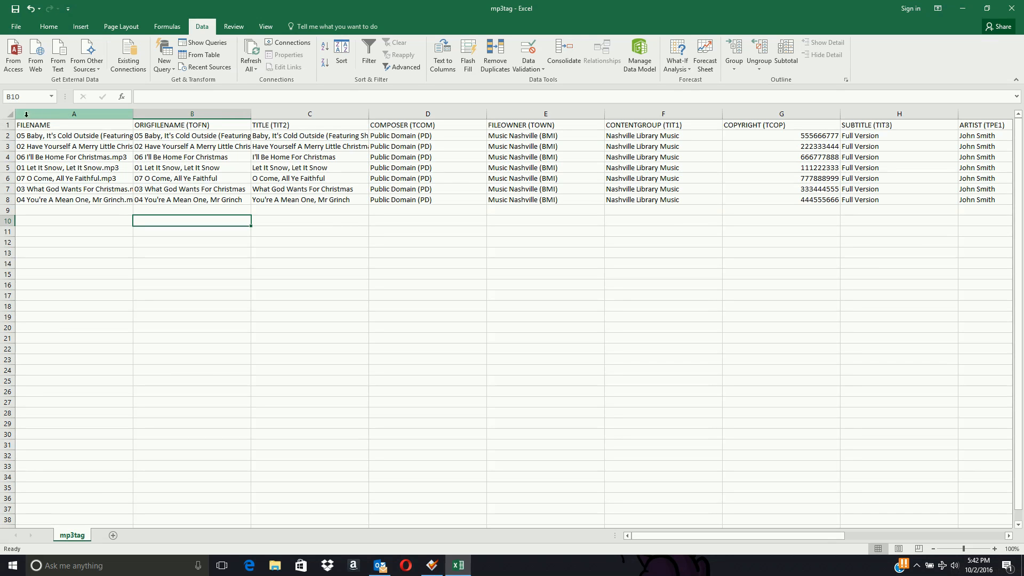
left_click(9, 115)
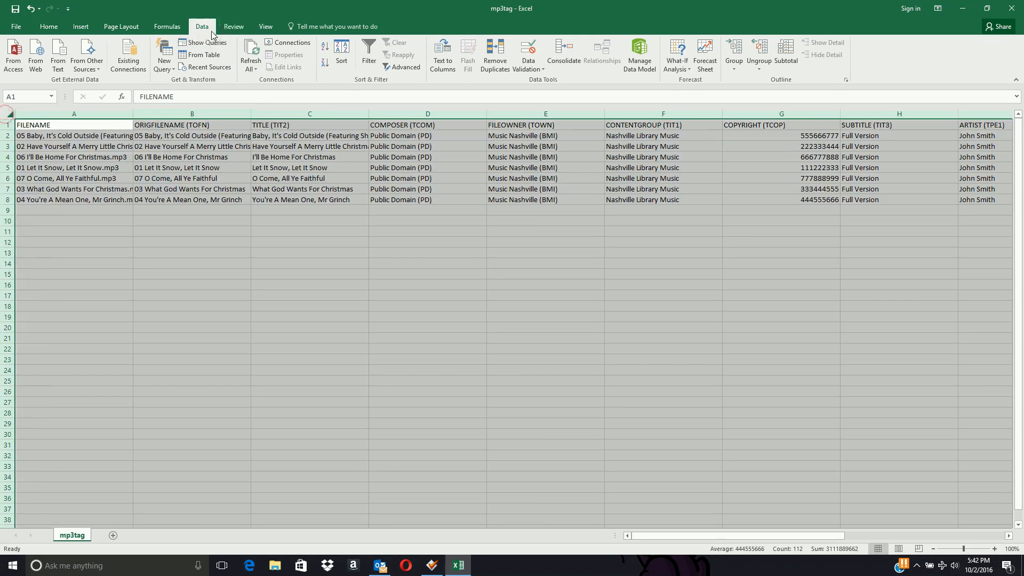
left_click(341, 53)
left_click(304, 175)
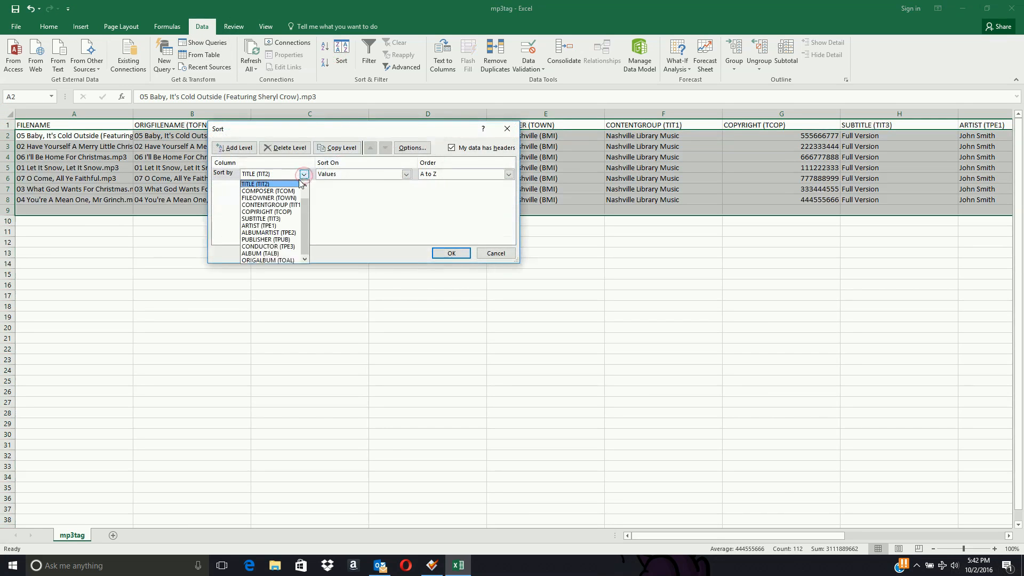
scroll(272, 213, "up", 5)
left_click(275, 185)
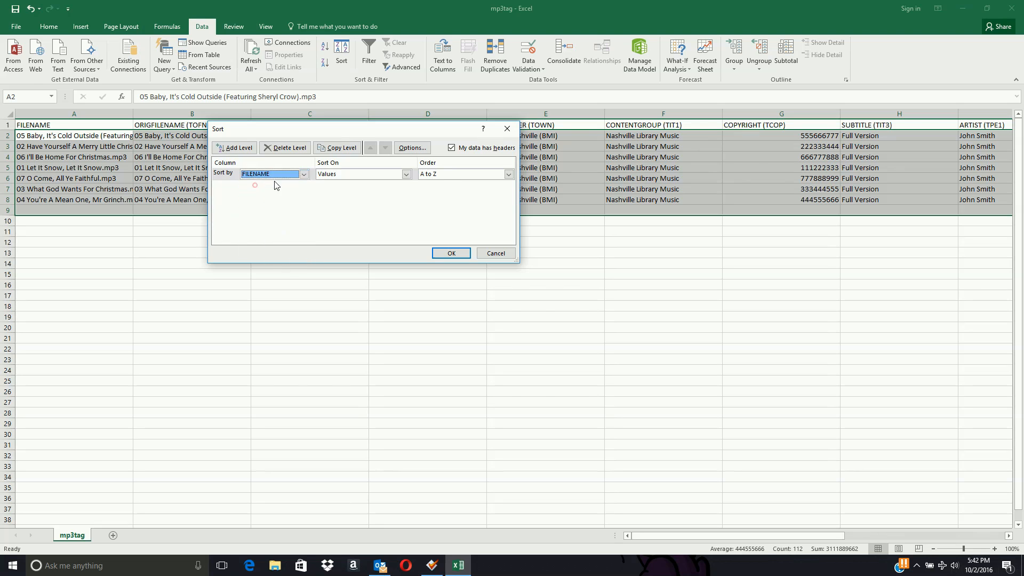
left_click(443, 254)
Step: Examine the FILENAME, ORIGFILENAME (TOFN) and TITLE (TIT2) headers in row 1 of the sheet
left_click(191, 123)
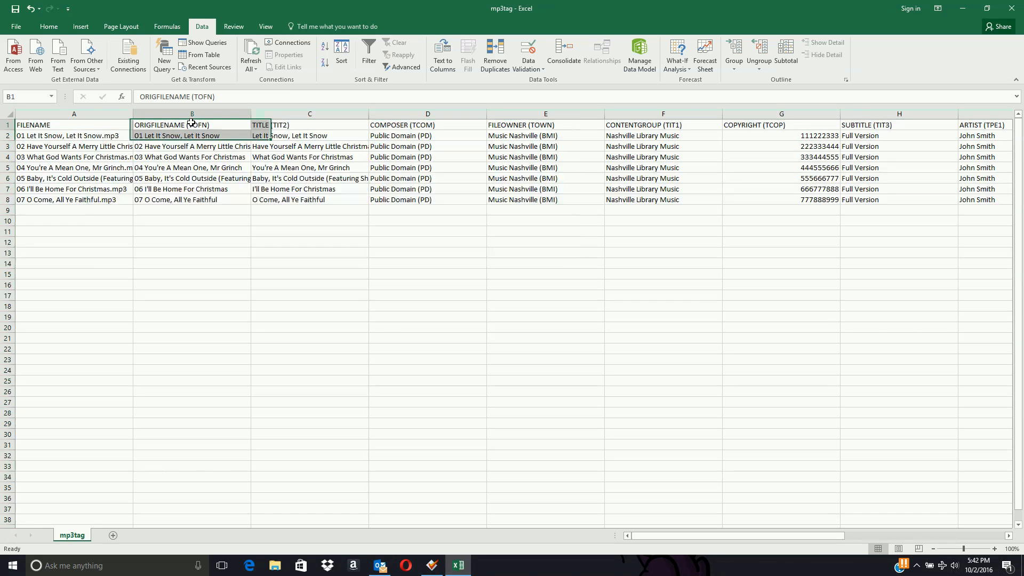
left_click(85, 124)
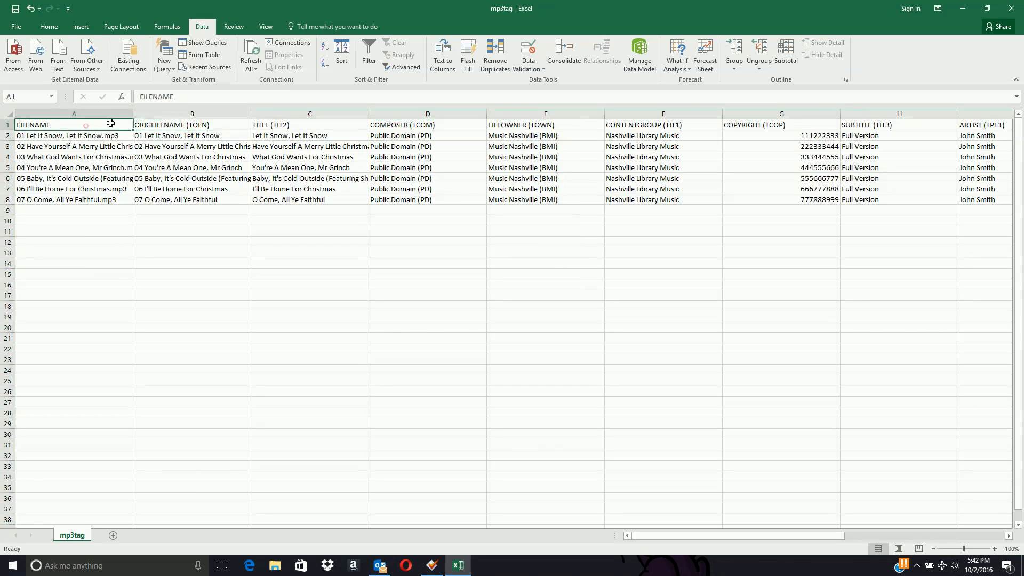
left_click(232, 125)
left_click(280, 125)
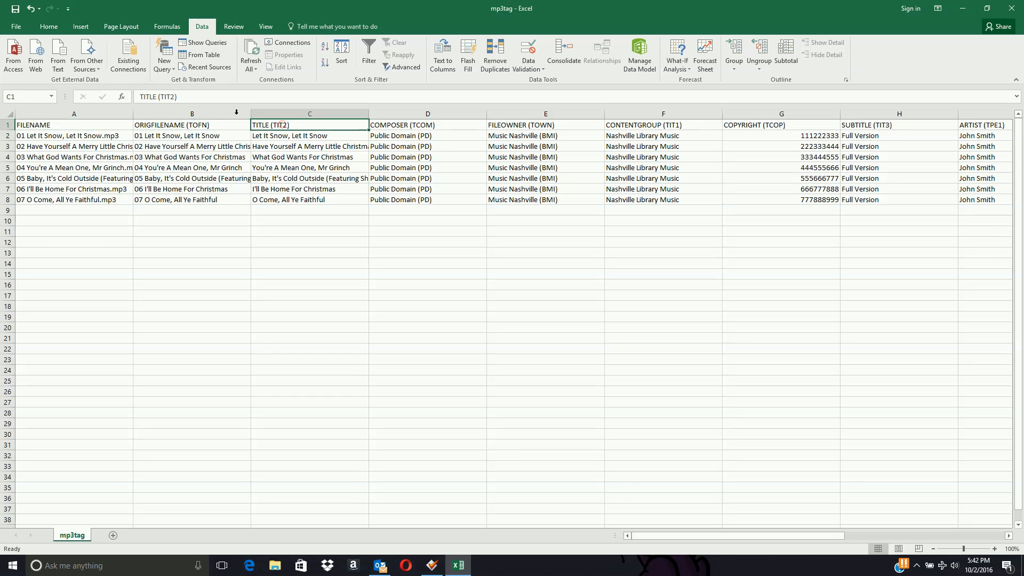
Step: Remove the parenthesised tag codes from all row 1 headers by replacing every (*) in that row with nothing
left_click(221, 126)
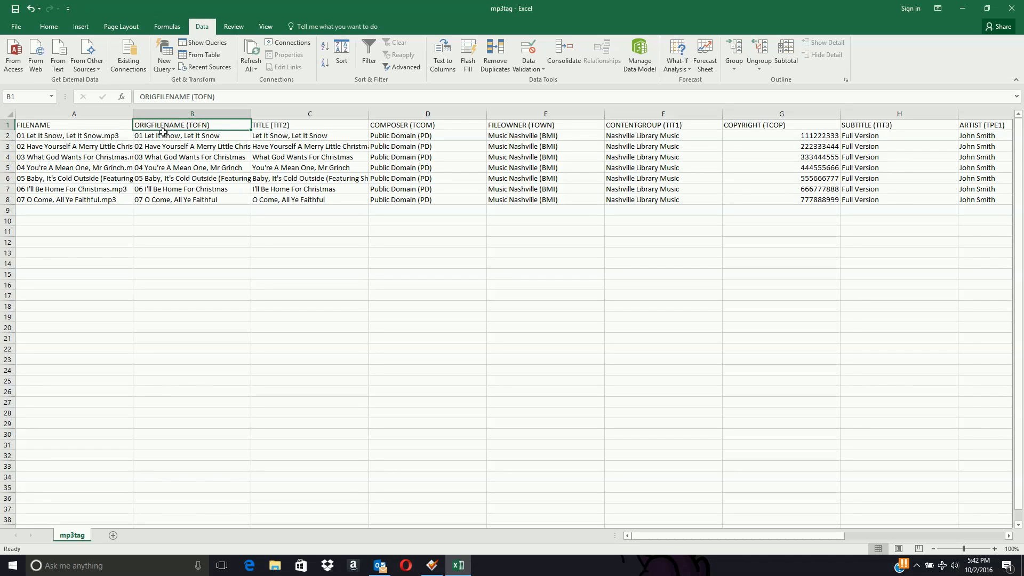
left_click(8, 125)
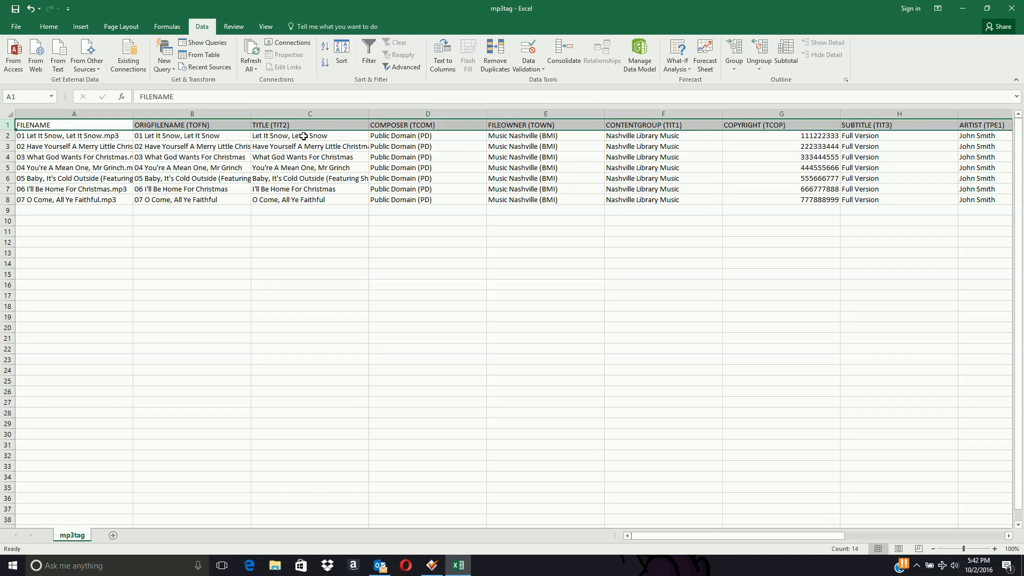
key("ctrl+f")
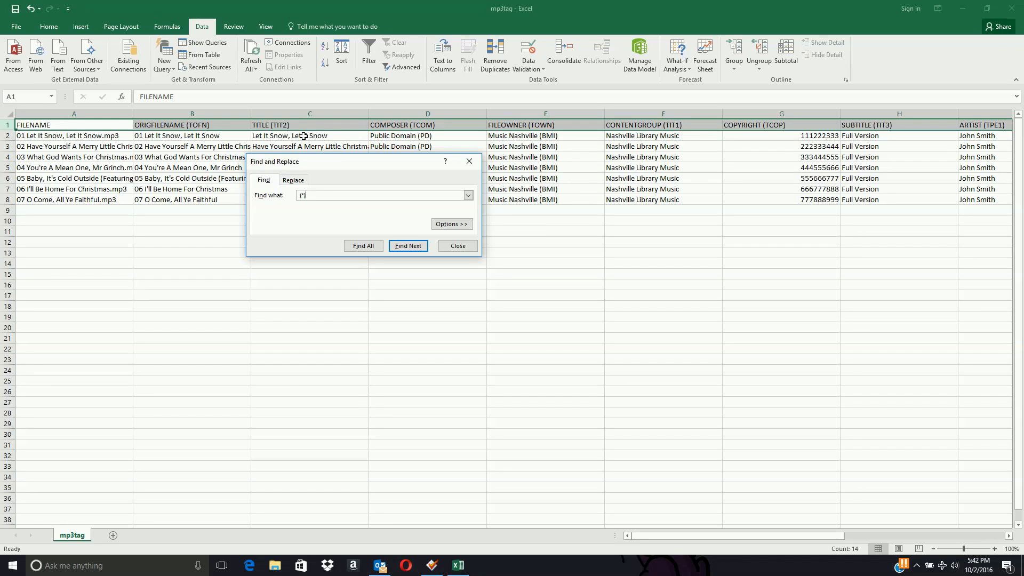
left_click(294, 180)
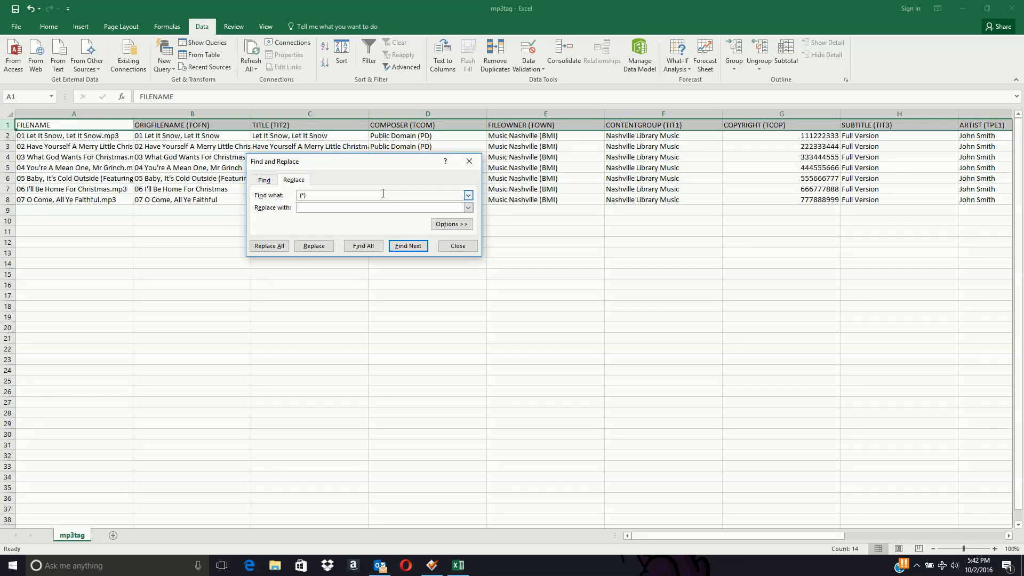
left_click(269, 245)
left_click(517, 313)
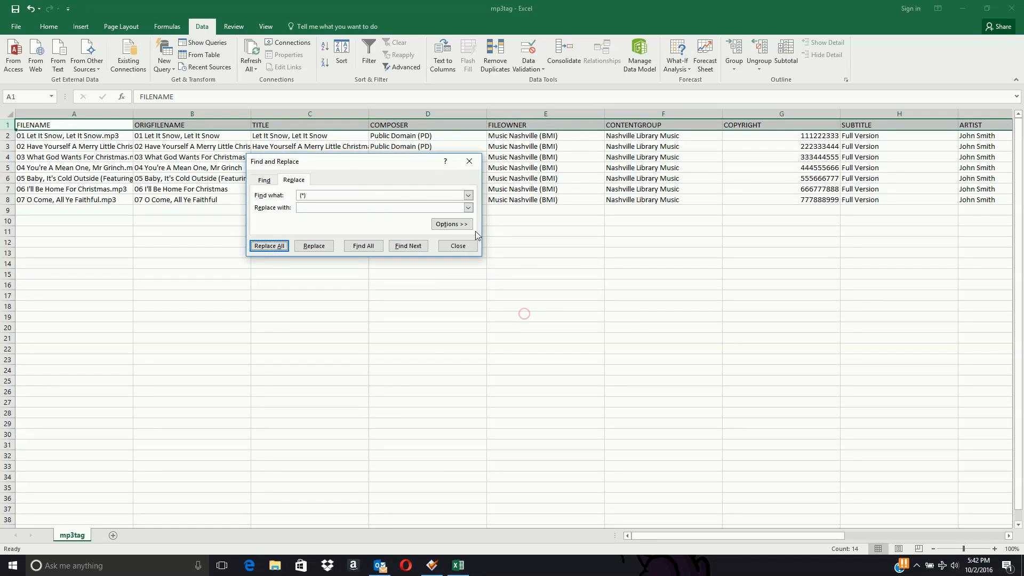
left_click(469, 244)
left_click(119, 126)
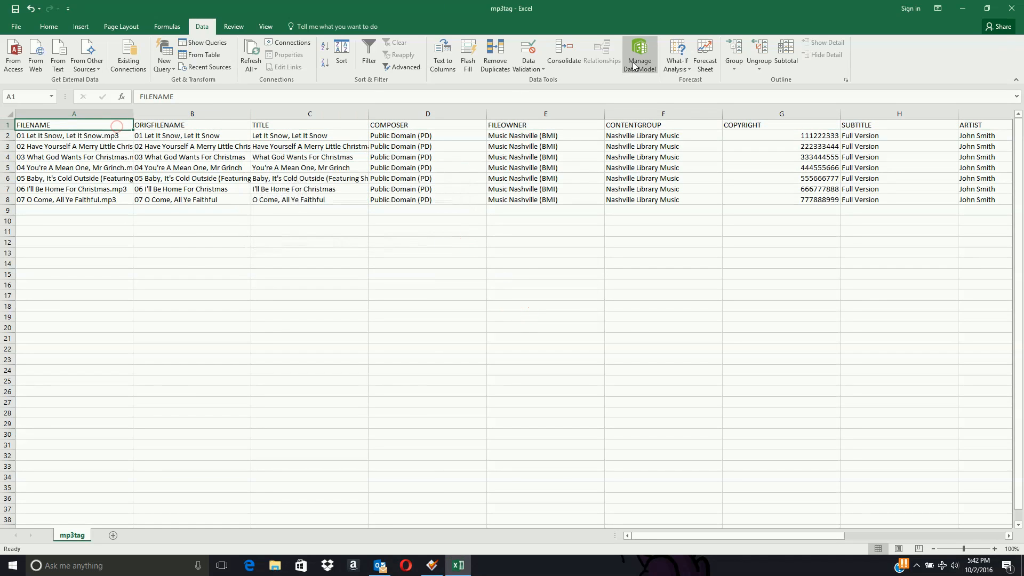
Step: Save the sheet as mp3tag in Text (Tab delimited) format in the Mp3 folder, keeping that format
left_click_drag(696, 536, 638, 536)
left_click(16, 31)
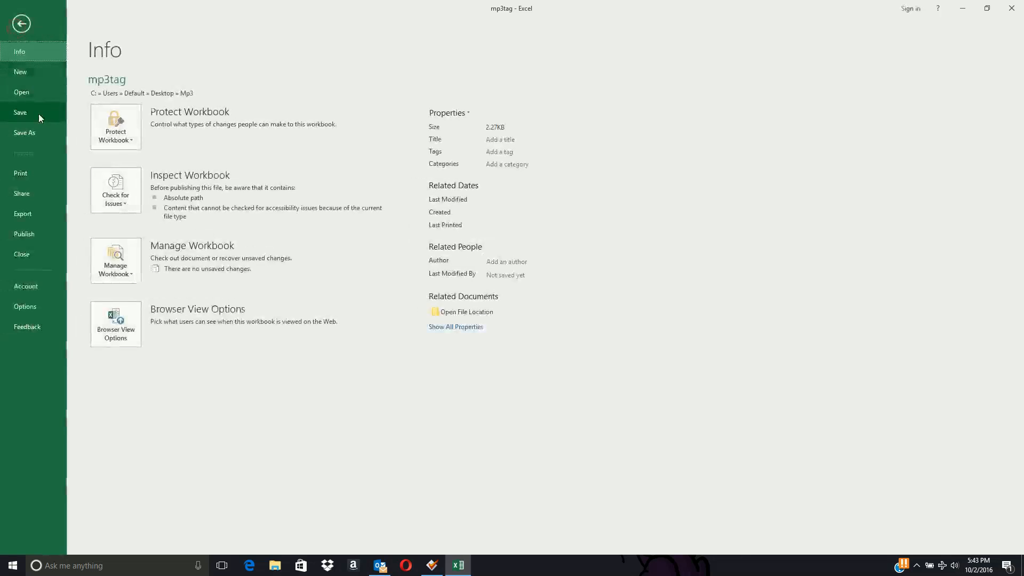
left_click(37, 133)
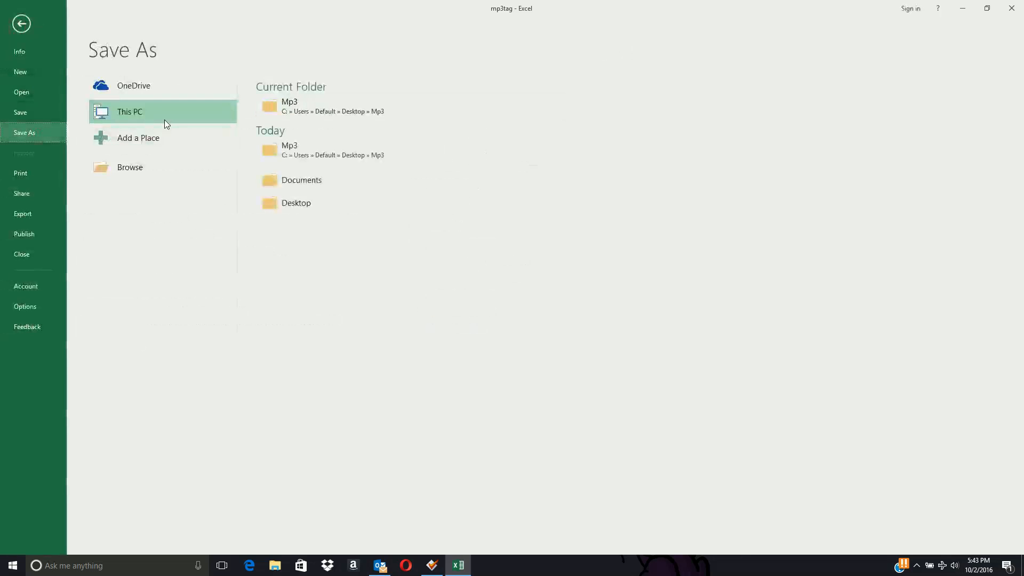
left_click(321, 111)
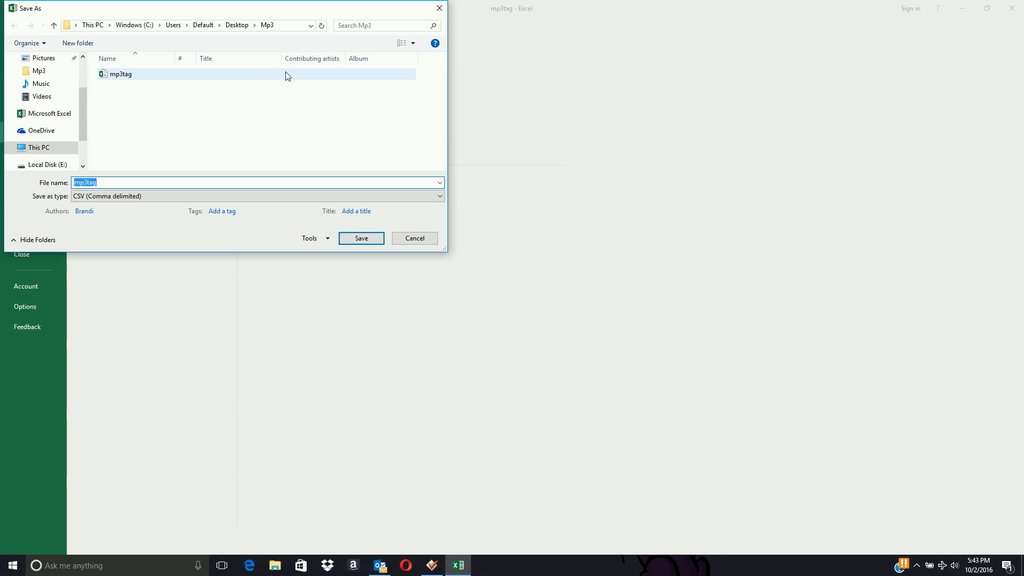
left_click(183, 196)
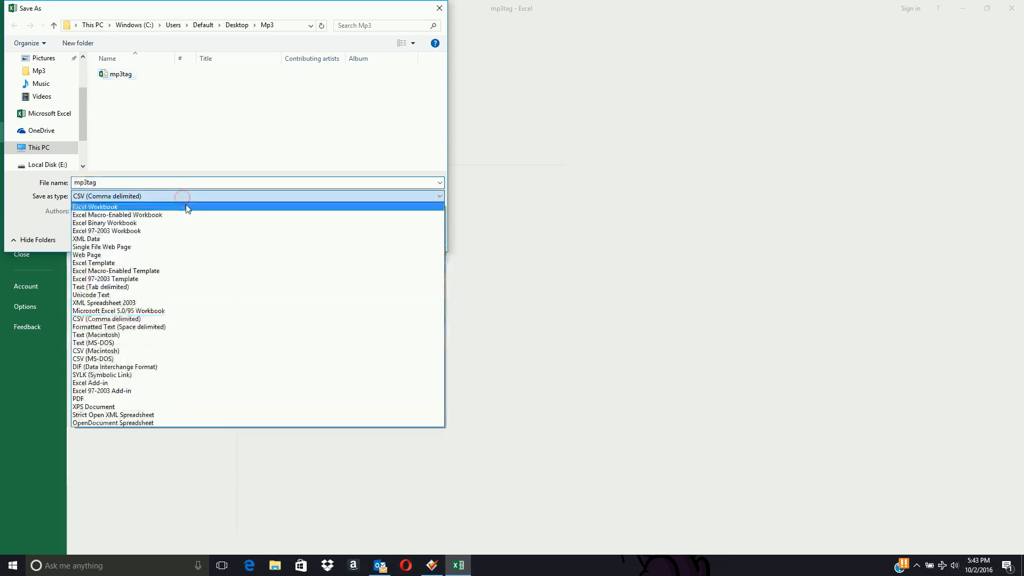
left_click(161, 287)
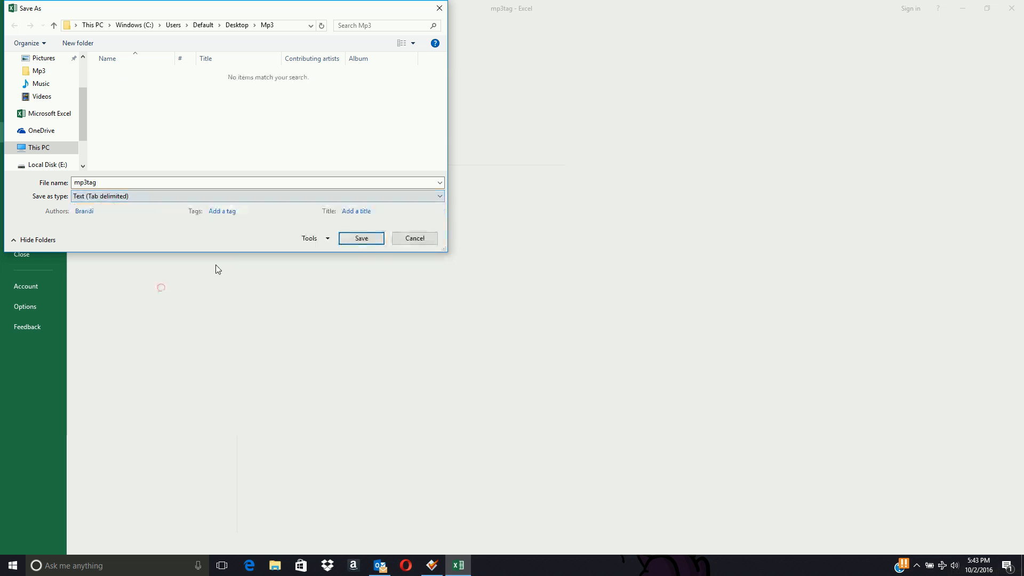
left_click(362, 238)
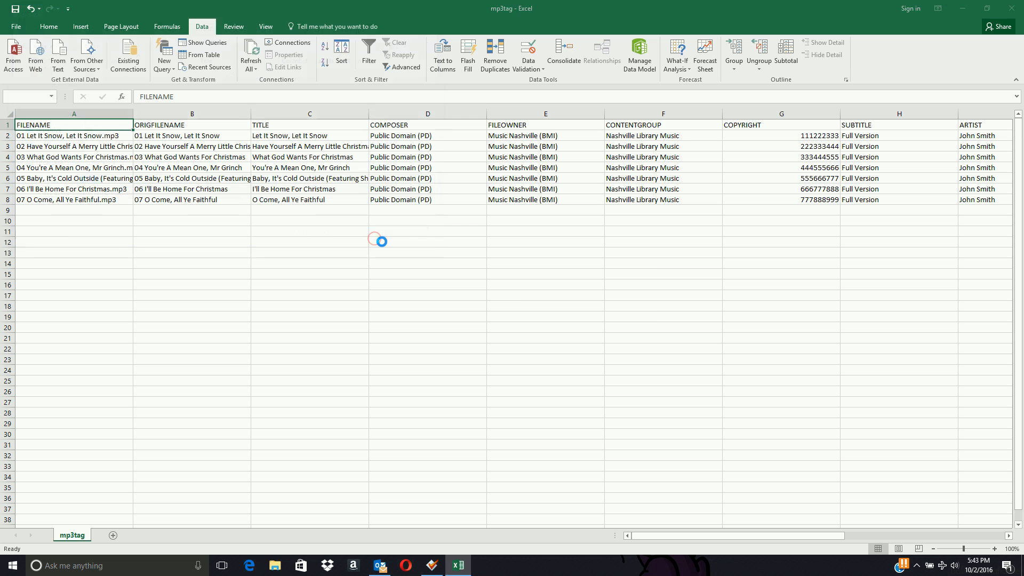
left_click(471, 315)
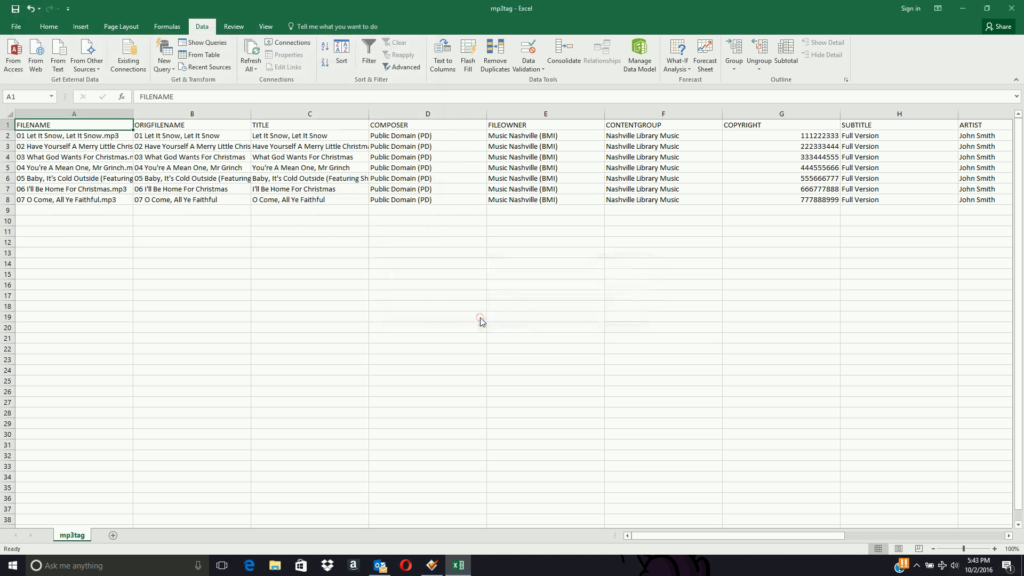
Step: Close the workbook, saving its changes over the existing mp3tag.txt and keeping the tab-delimited format
left_click(1012, 8)
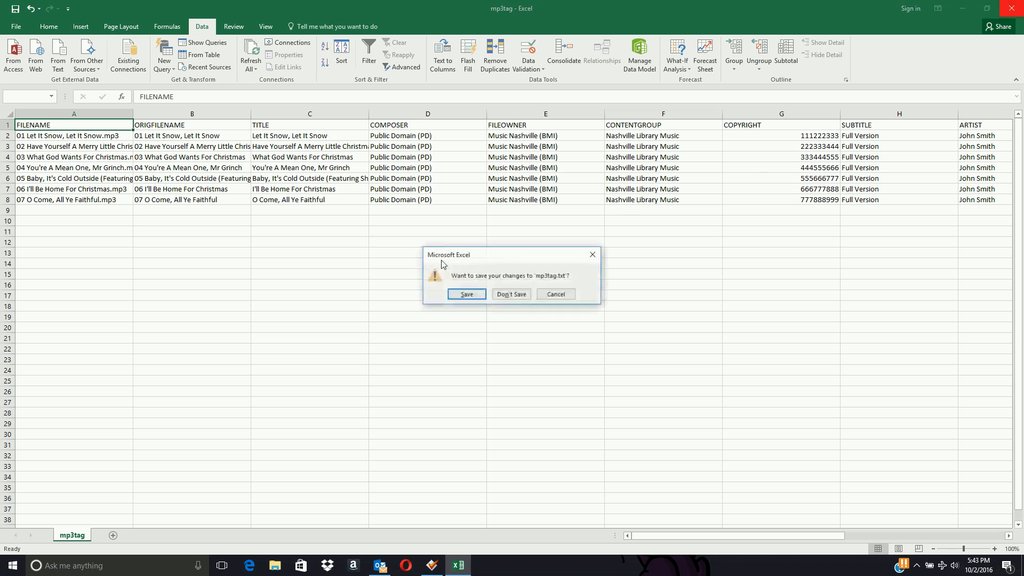
left_click(468, 295)
left_click(342, 237)
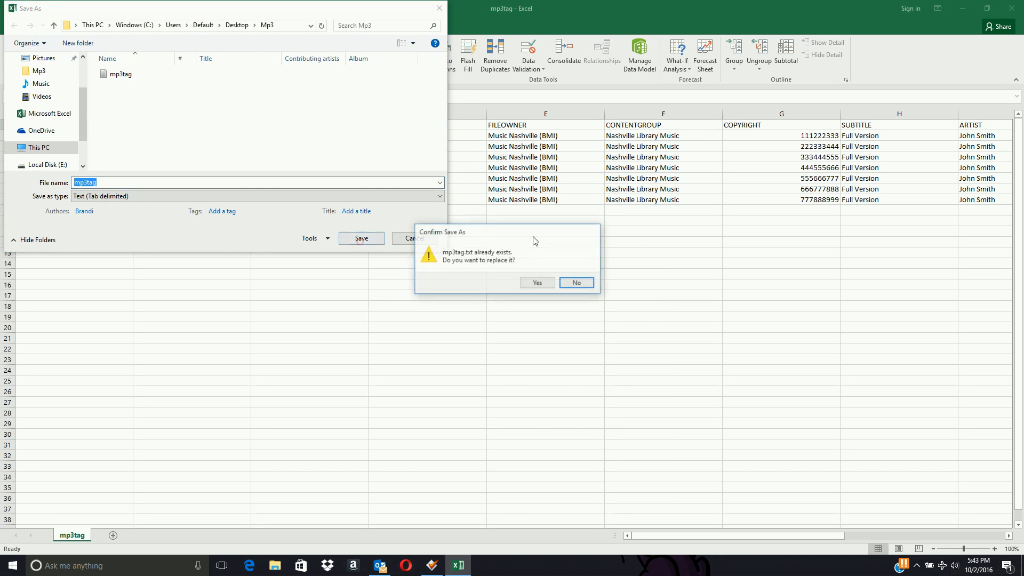
left_click(539, 288)
left_click(486, 315)
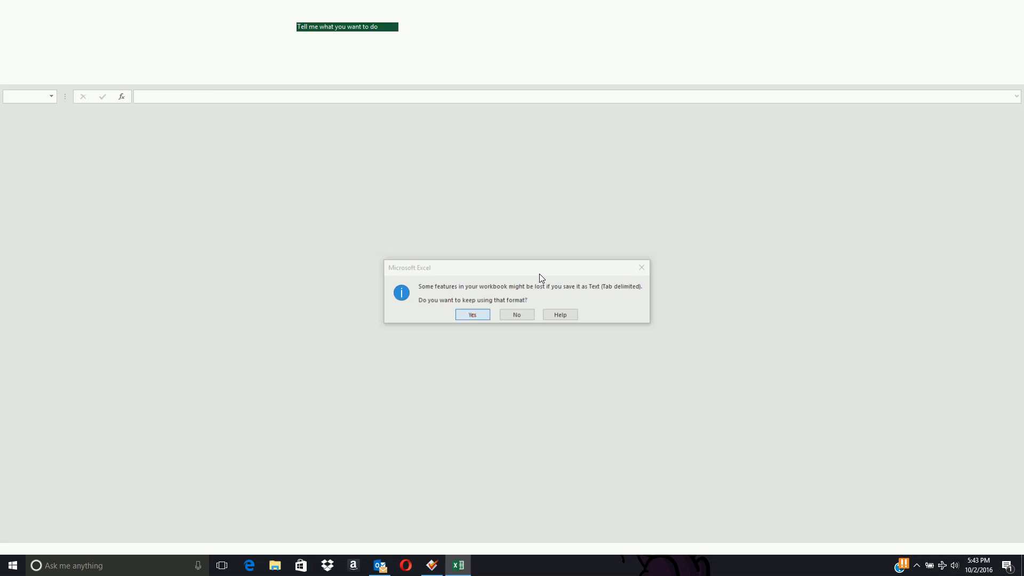
Step: Open the mp3tag text document from the Mp3 folder in Notepad and maximize its window
left_click(275, 565)
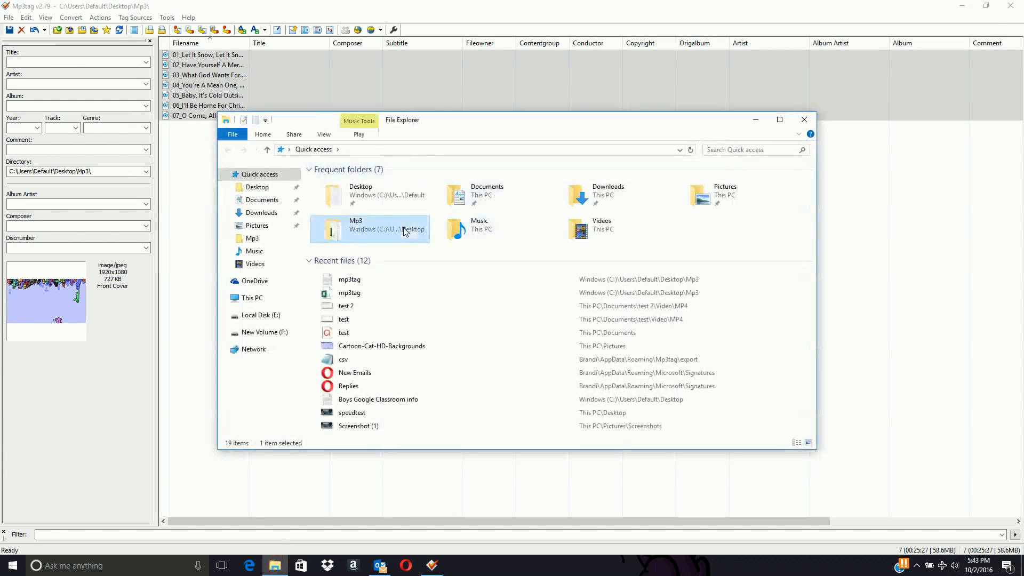
double_click(347, 227)
left_click(336, 272)
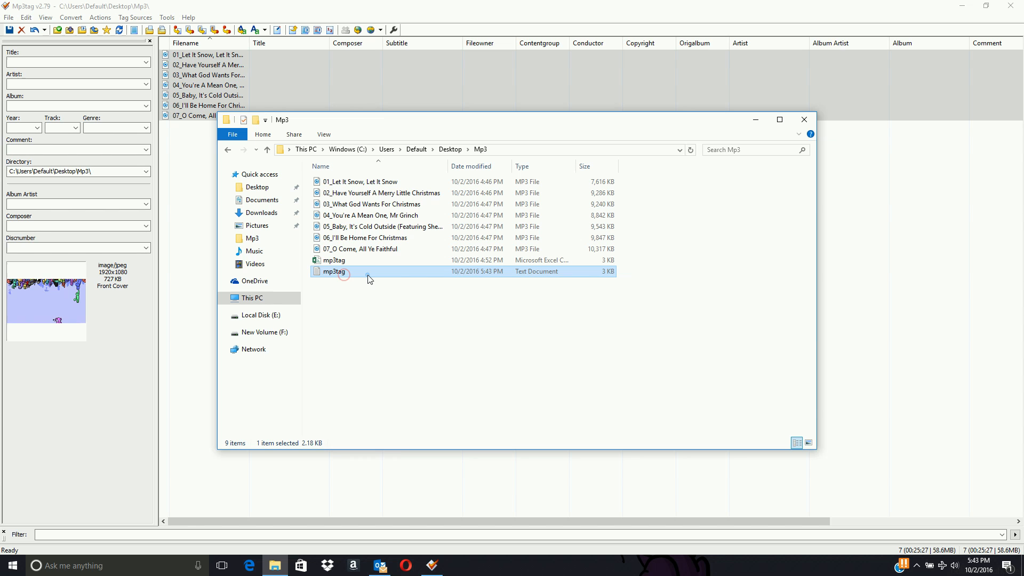
right_click(367, 276)
mouse_move(472, 366)
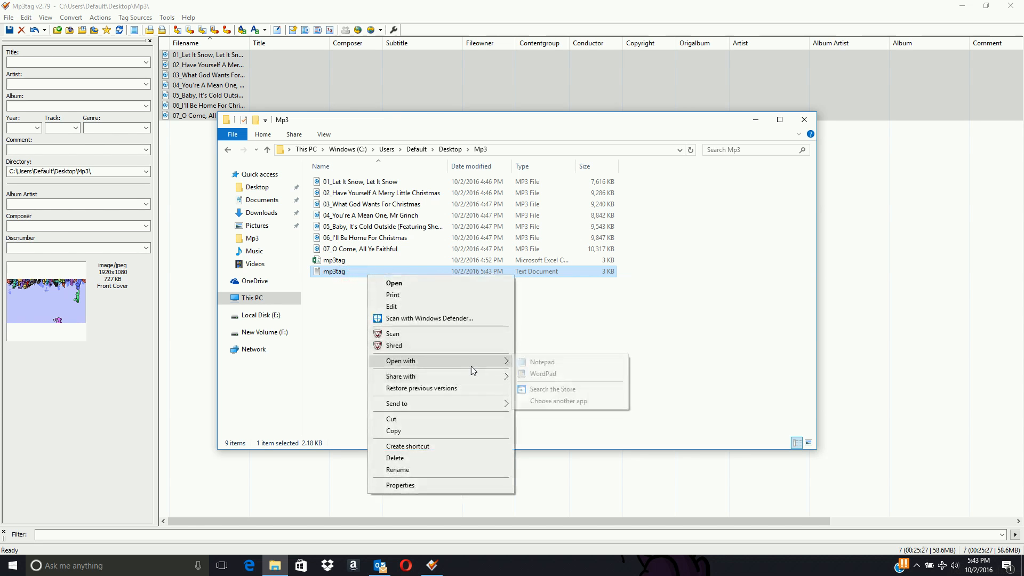
left_click(542, 362)
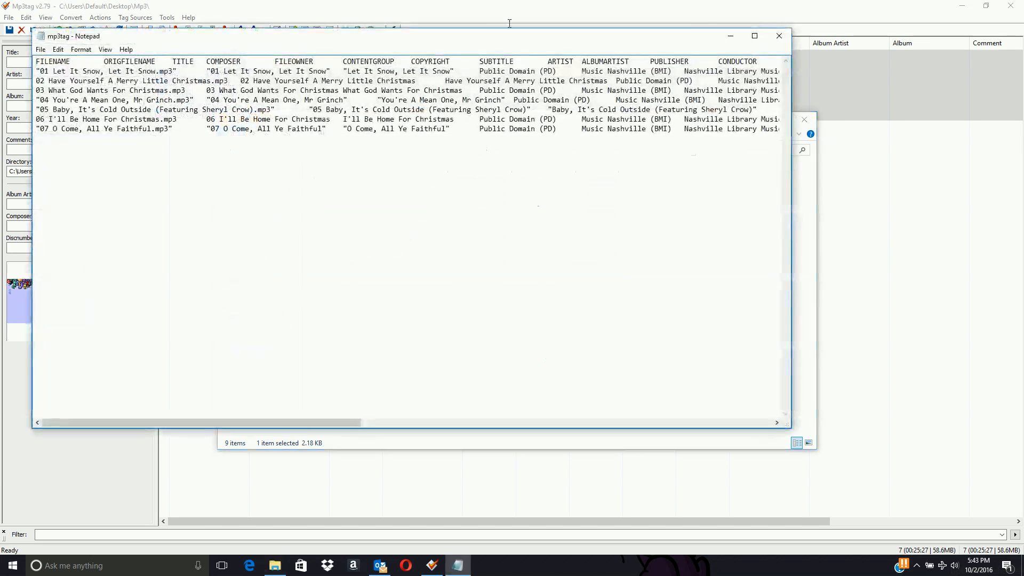
left_click(754, 35)
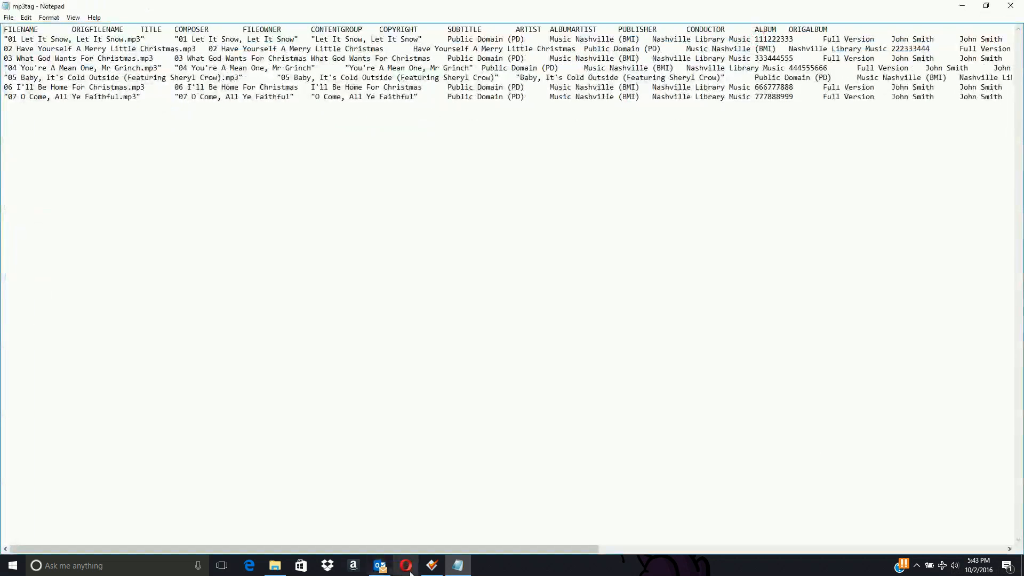
Step: Move the header line from the mp3tag text into a new blank Notepad document and delete the empty first line left behind
right_click(457, 567)
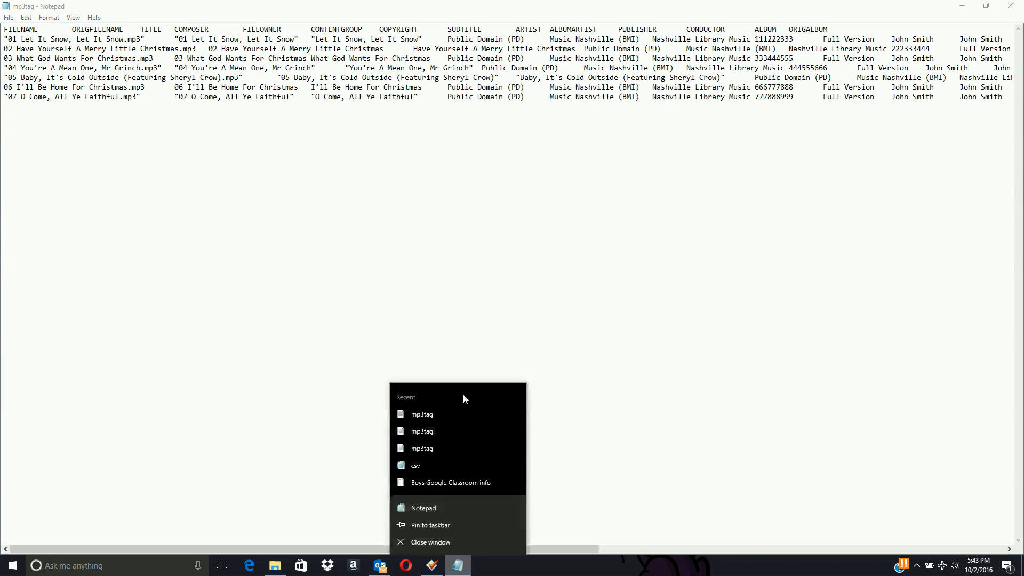
left_click(436, 507)
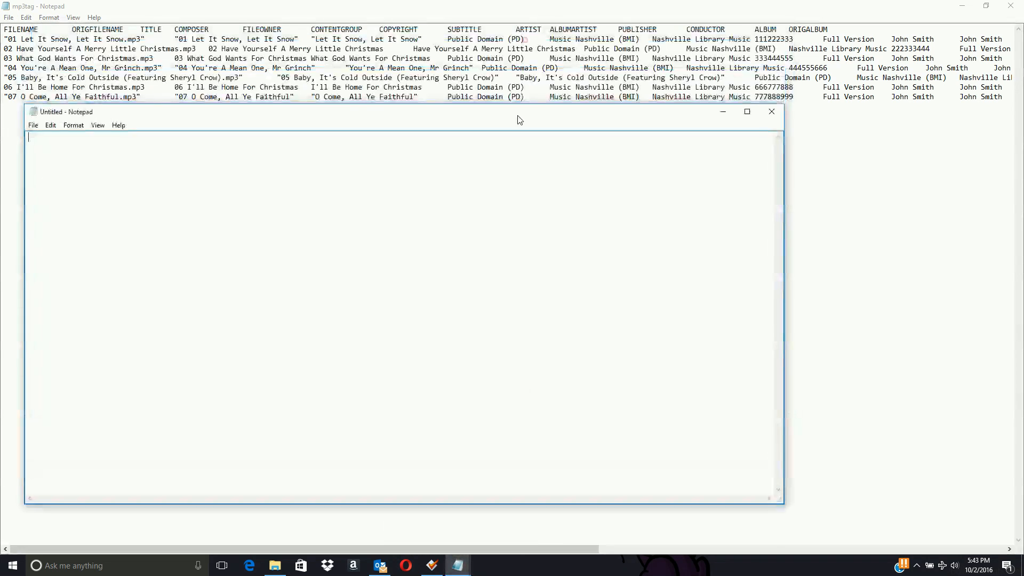
left_click(4, 27)
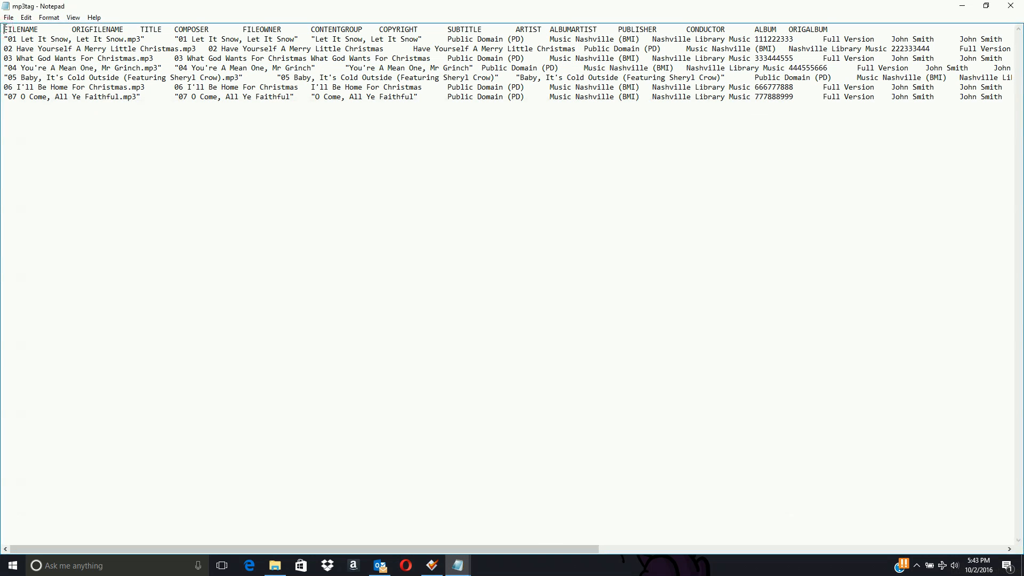
left_click_drag(4, 27, 839, 25)
key("ctrl+c")
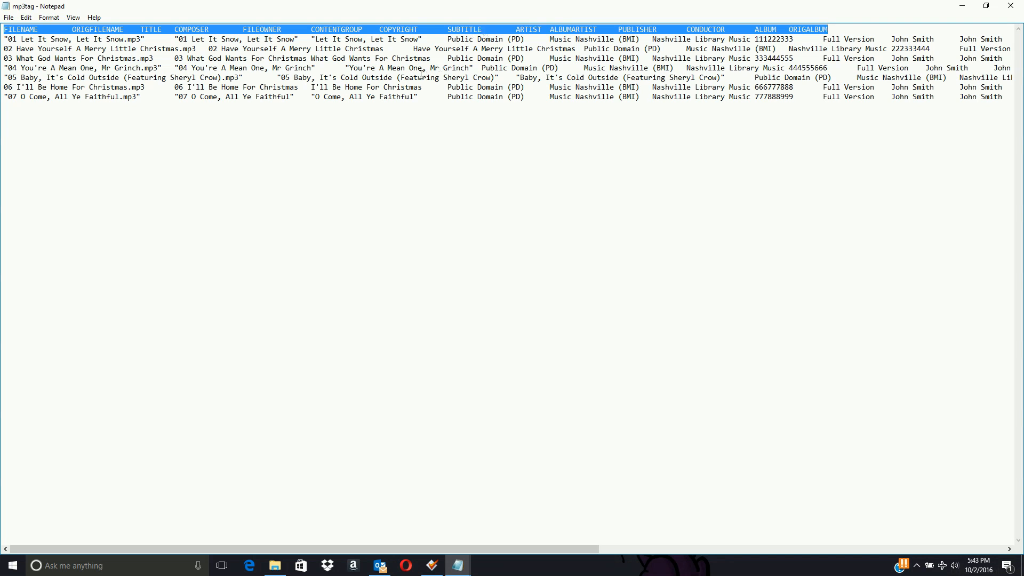
key("Delete")
mouse_move(457, 566)
left_click(483, 526)
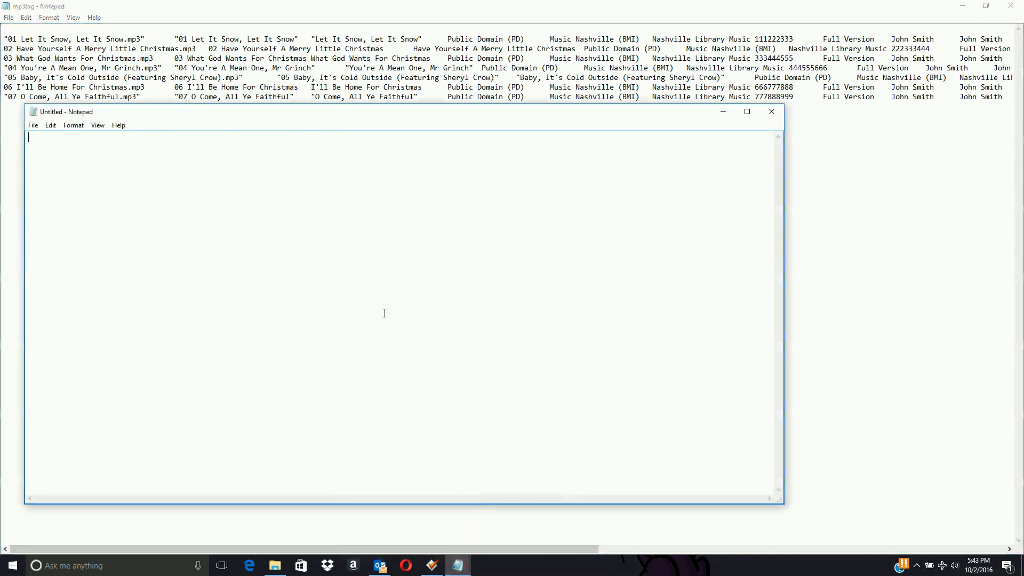
key("ctrl+v")
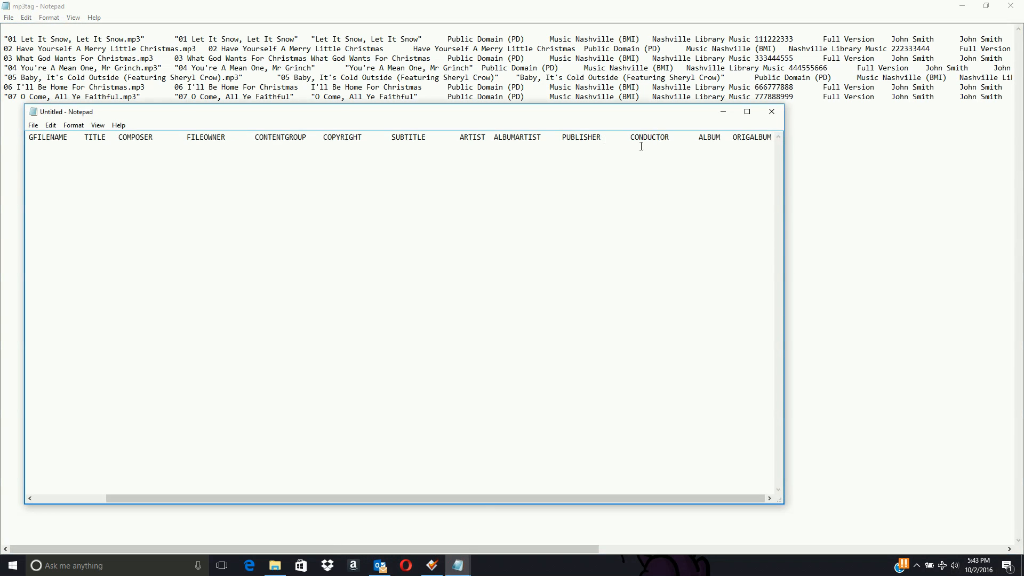
left_click(723, 112)
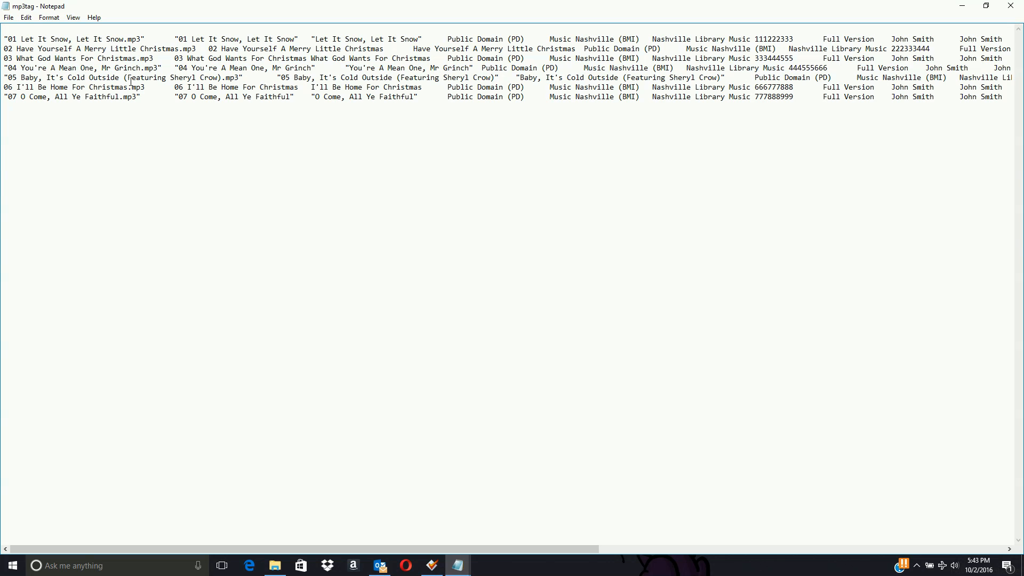
key("BackSpace")
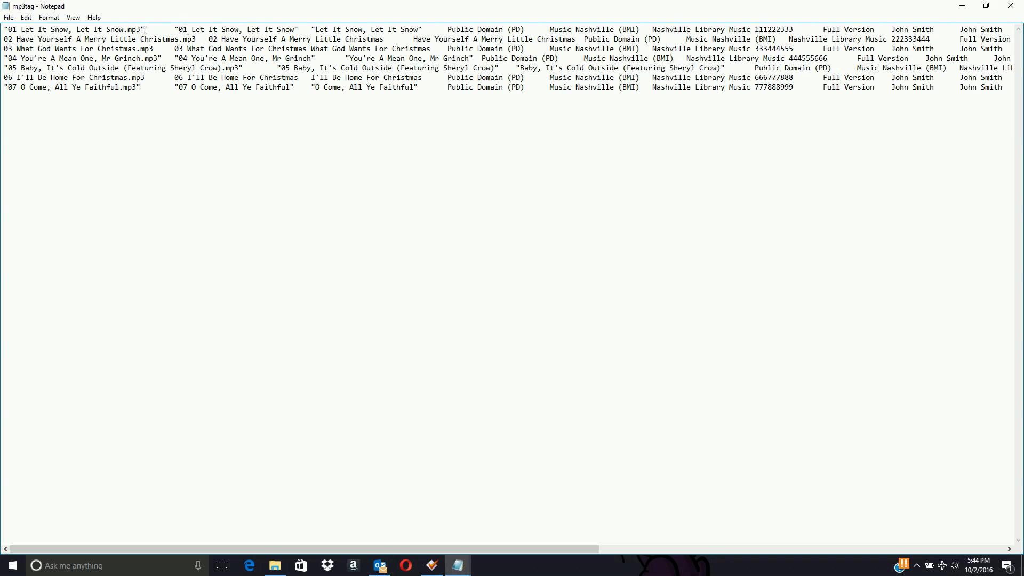
Step: Replace every tab separator in the mp3tag text with a vertical bar (|)
left_click_drag(144, 29, 166, 29)
key("ctrl+h")
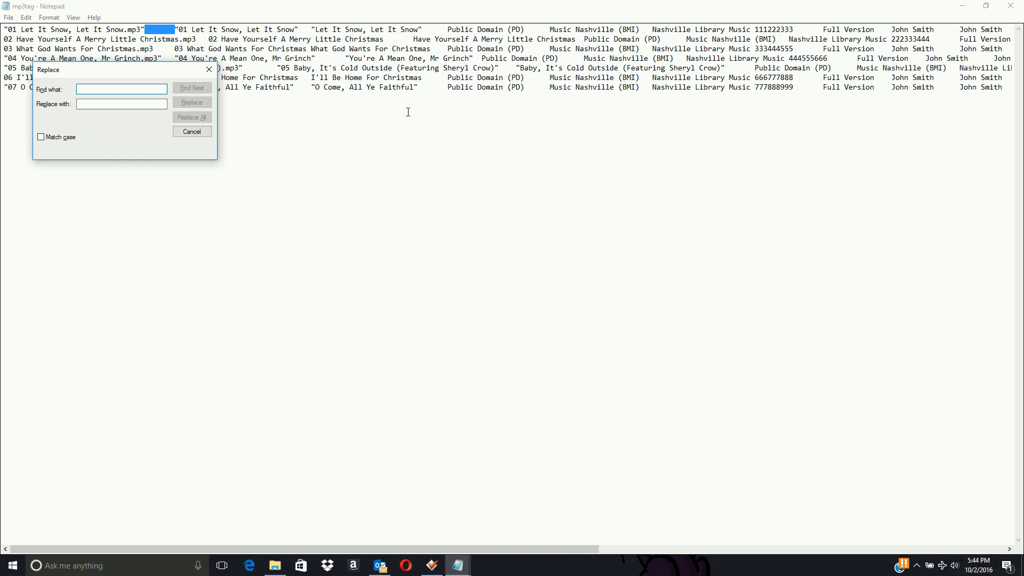
left_click(110, 103)
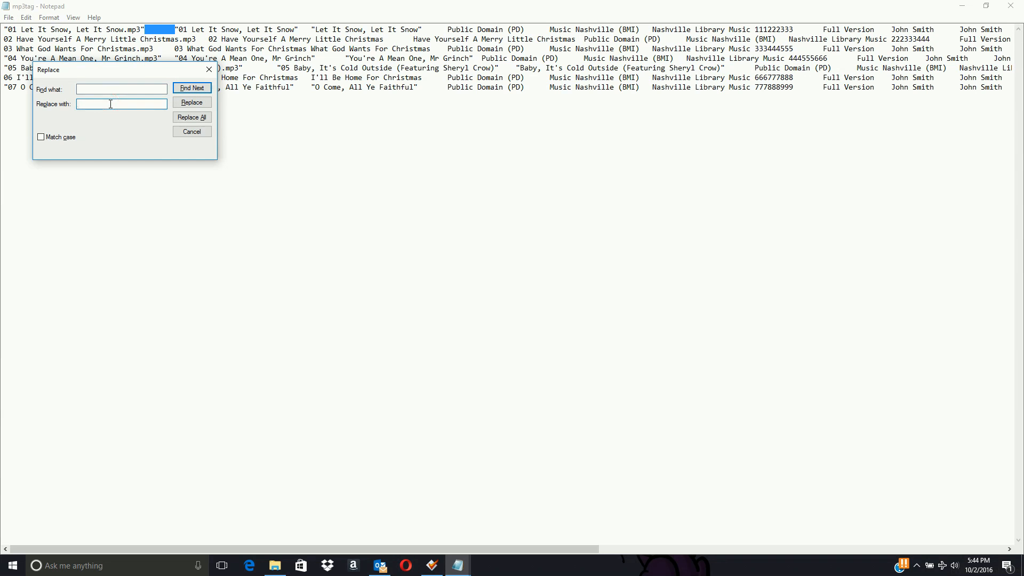
left_click(192, 117)
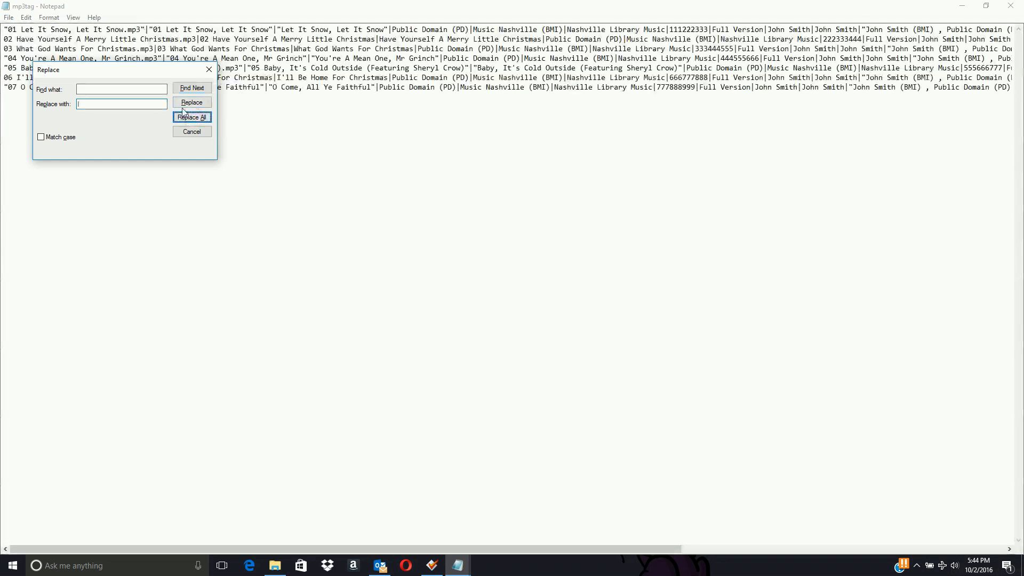
Step: Remove all double quotation marks (") from the mp3tag text by replacing them with nothing
left_click_drag(158, 77, 304, 157)
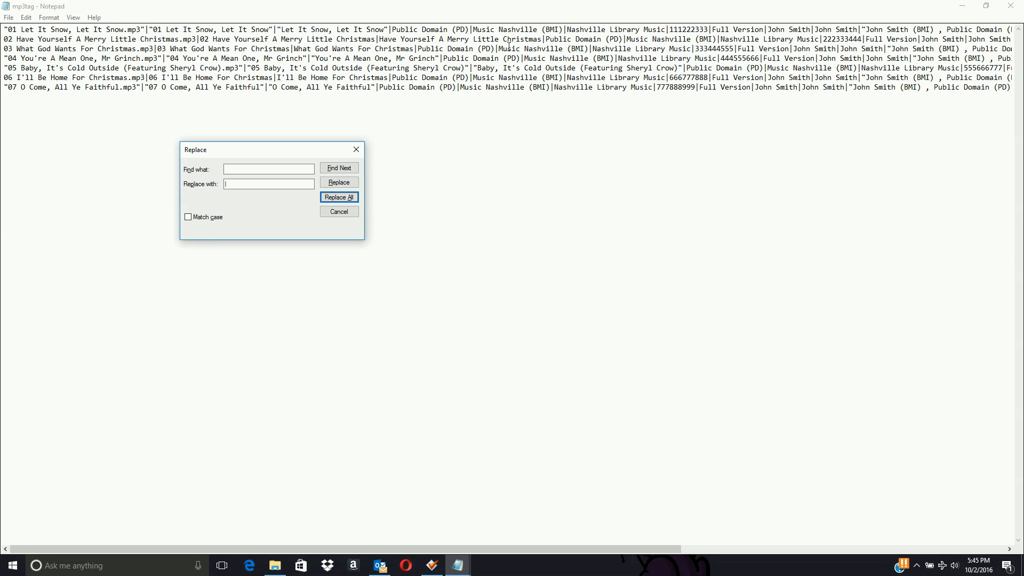
left_click(284, 169)
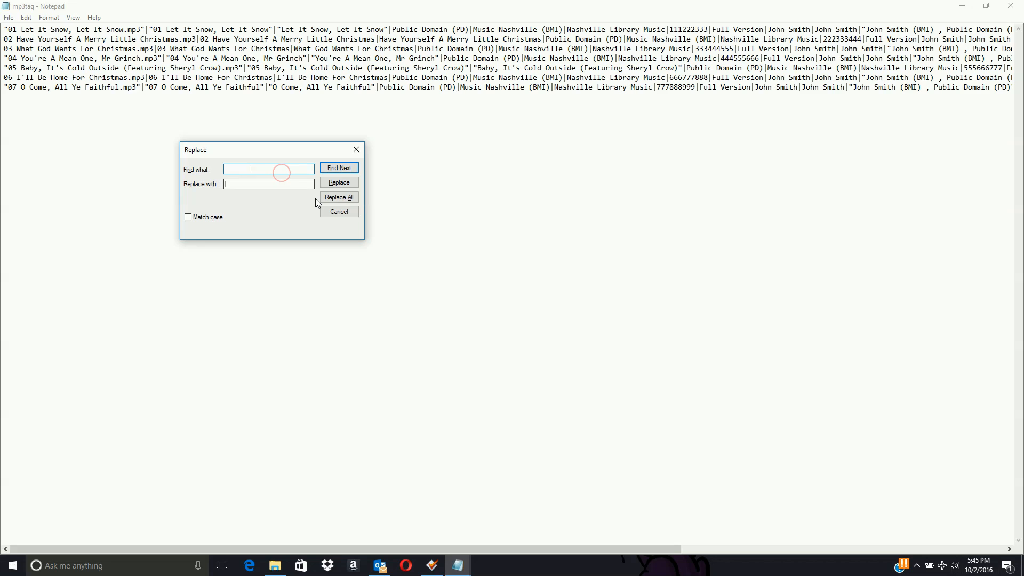
type("\"")
left_click_drag(239, 184, 203, 180)
left_click(354, 197)
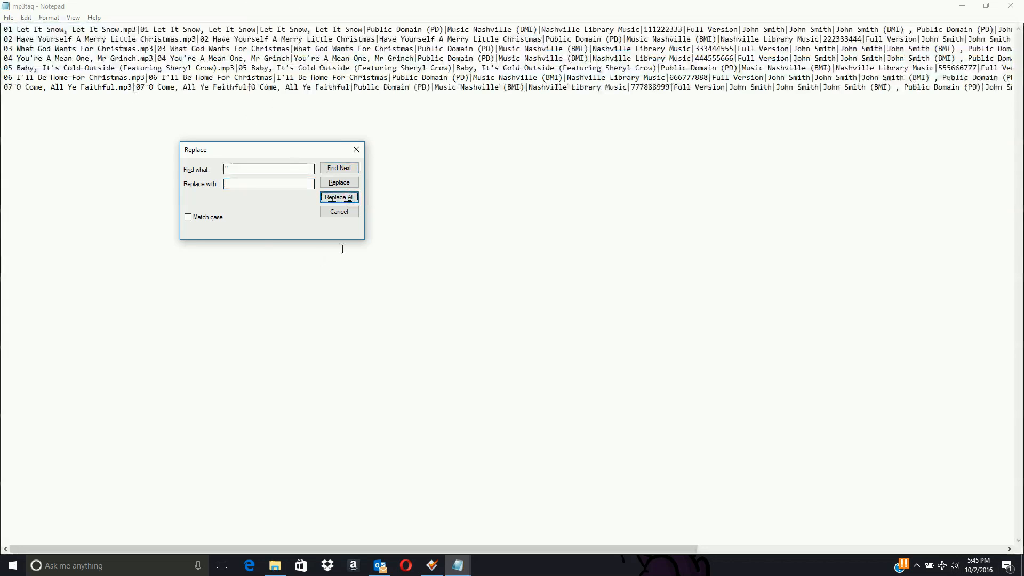
Step: Save the cleaned mp3tag text file, close it, and minimize the Mp3 folder window
left_click(358, 149)
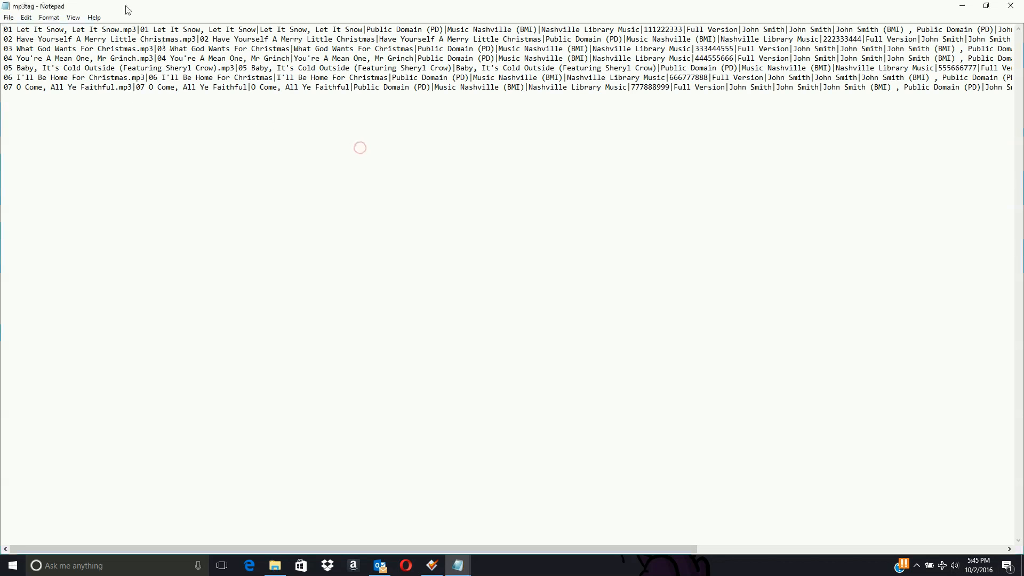
left_click(8, 18)
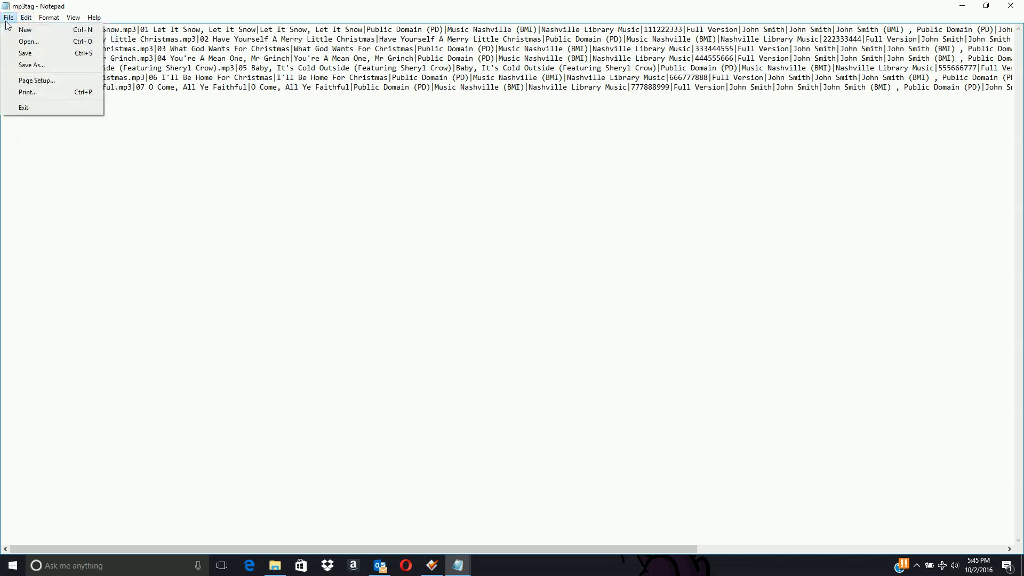
left_click(21, 59)
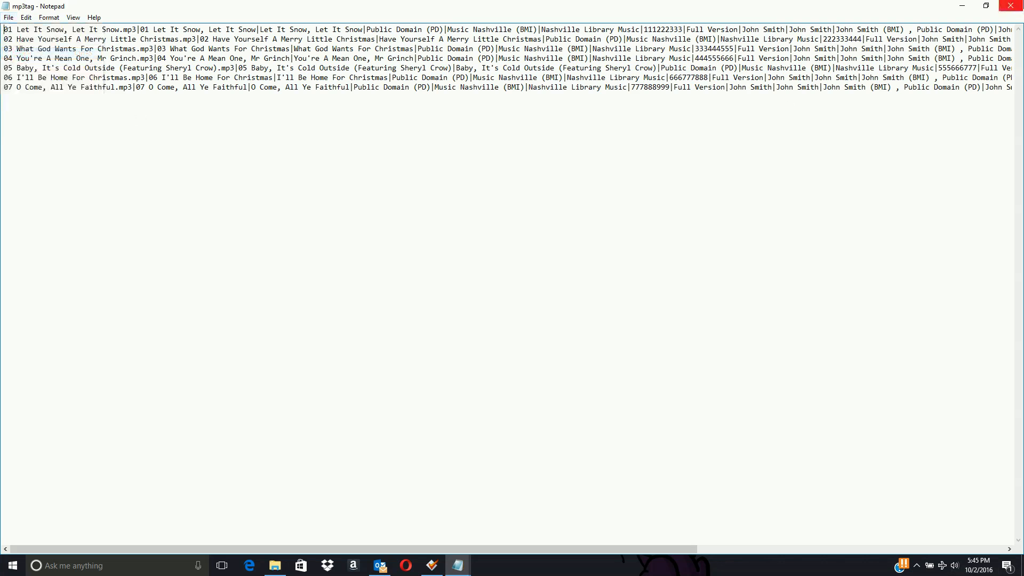
left_click(1012, 6)
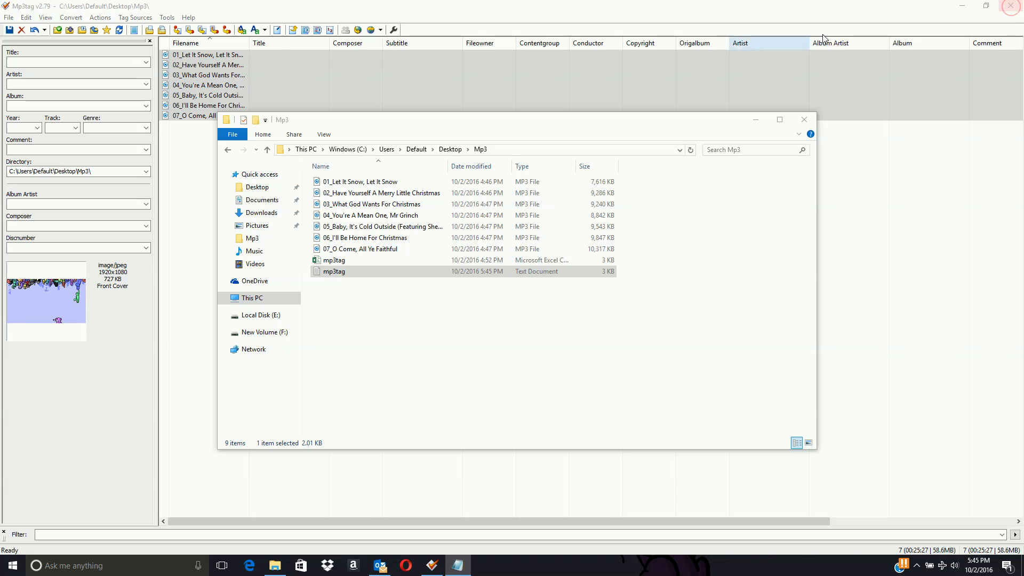
left_click(756, 121)
Step: Bring back the untitled Notepad document with the header line and delete the stray character before FILENAME
left_click(457, 566)
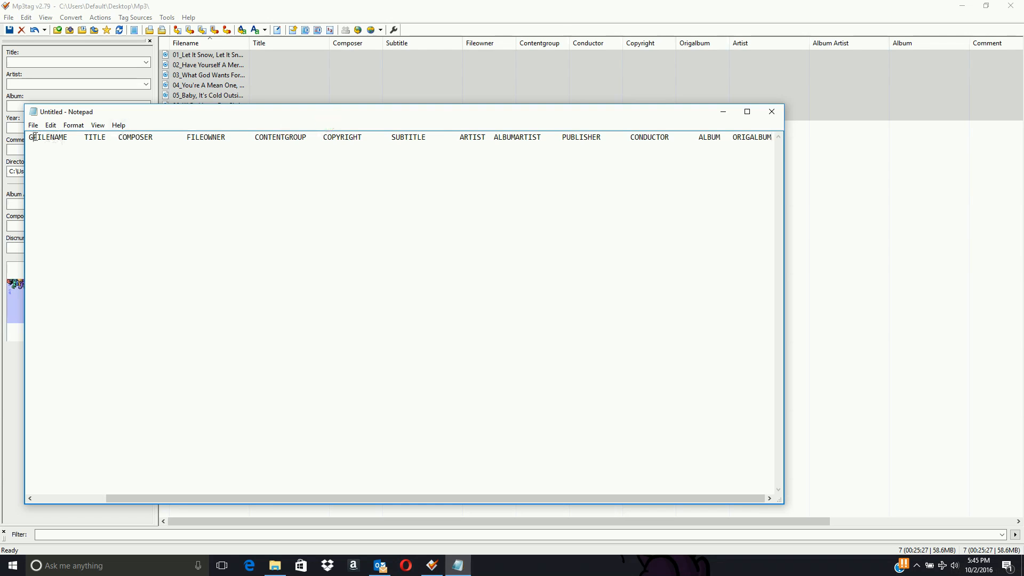
key("BackSpace")
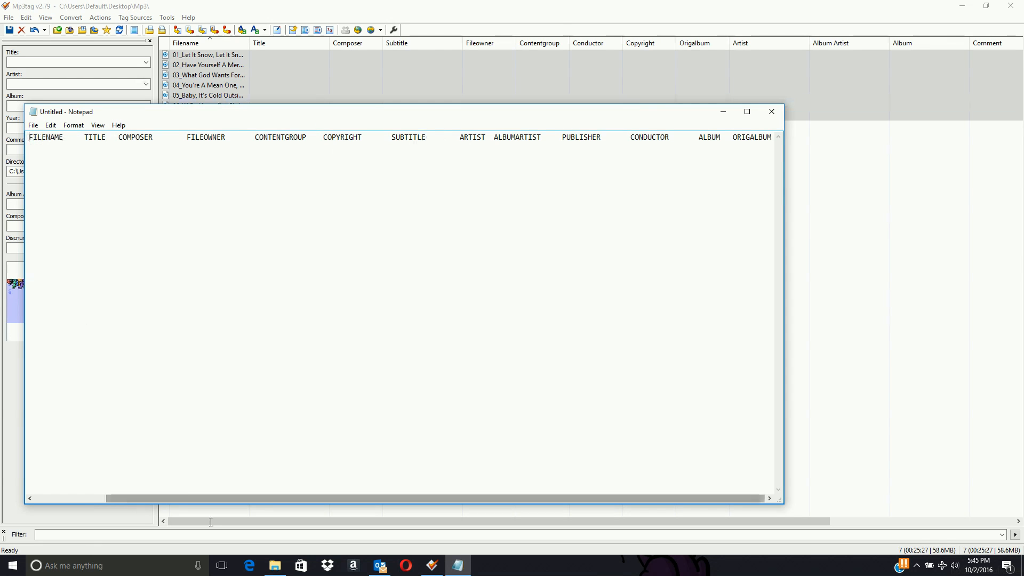
left_click_drag(184, 496, 100, 493)
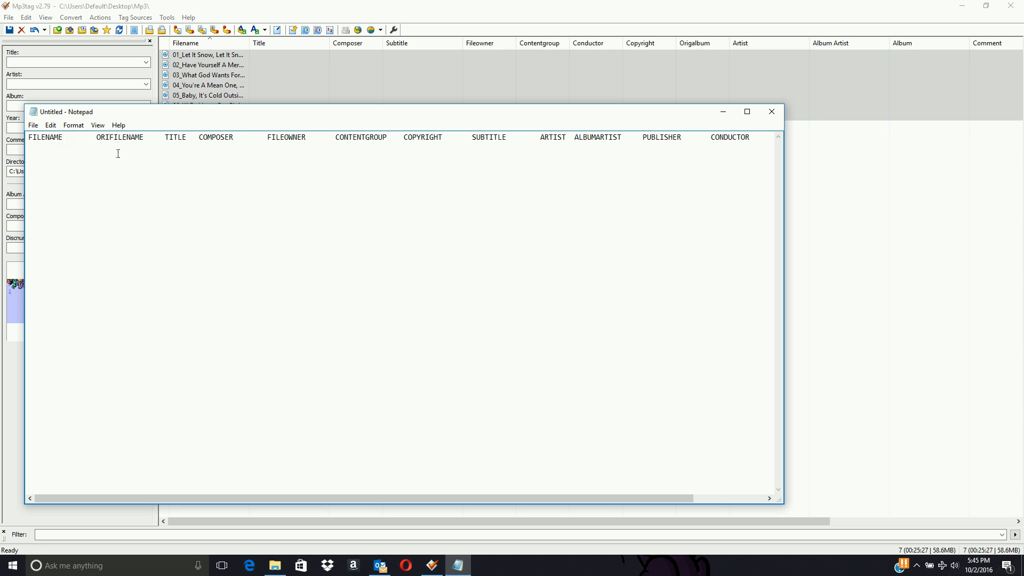
Step: Replace every tab separator in the header line with %|%
left_click(85, 140)
left_click_drag(63, 137, 95, 137)
key("ctrl+h")
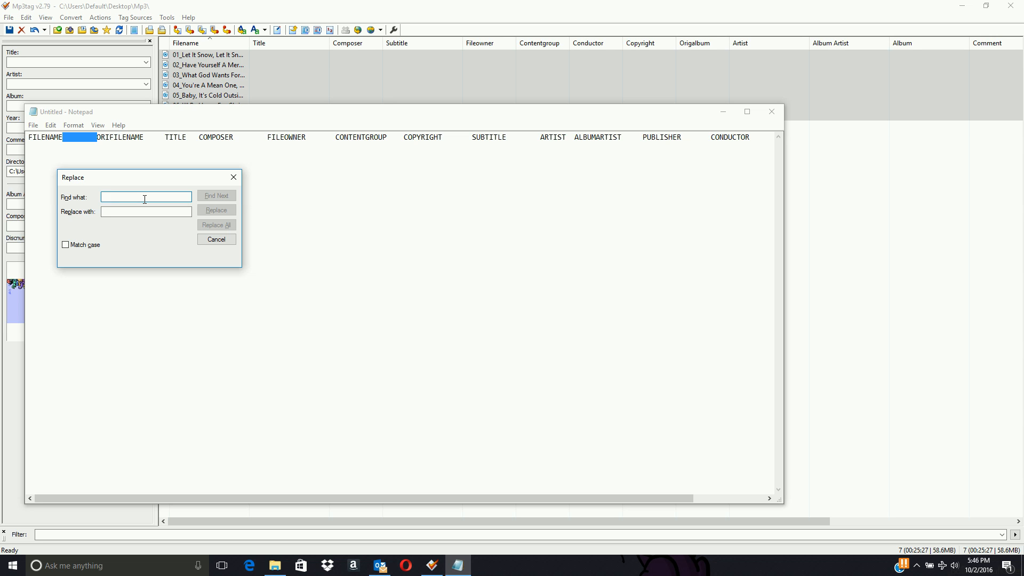
type("%")
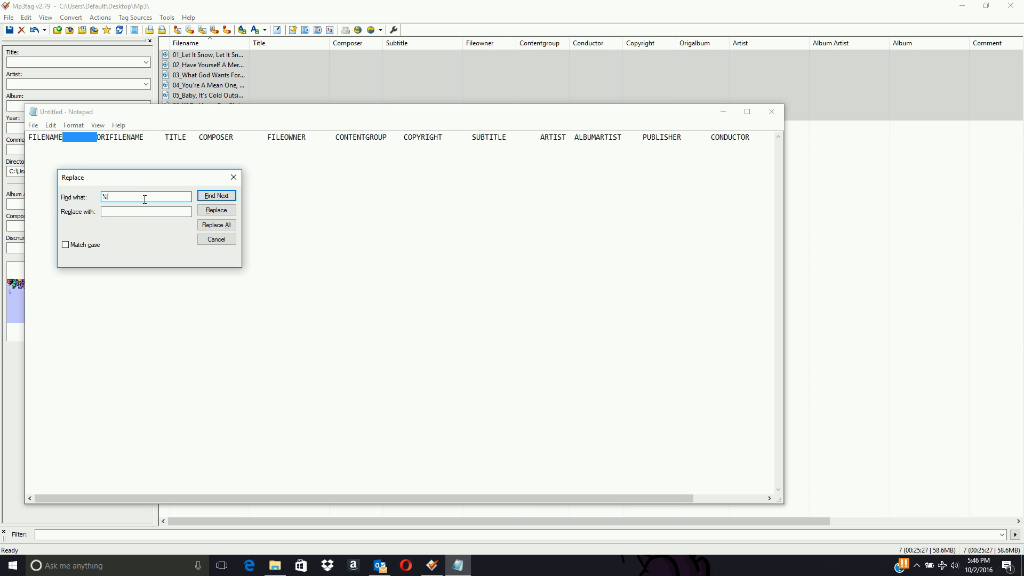
type("%")
double_click(128, 197)
key("Delete")
left_click(114, 211)
type("%|%")
left_click(227, 227)
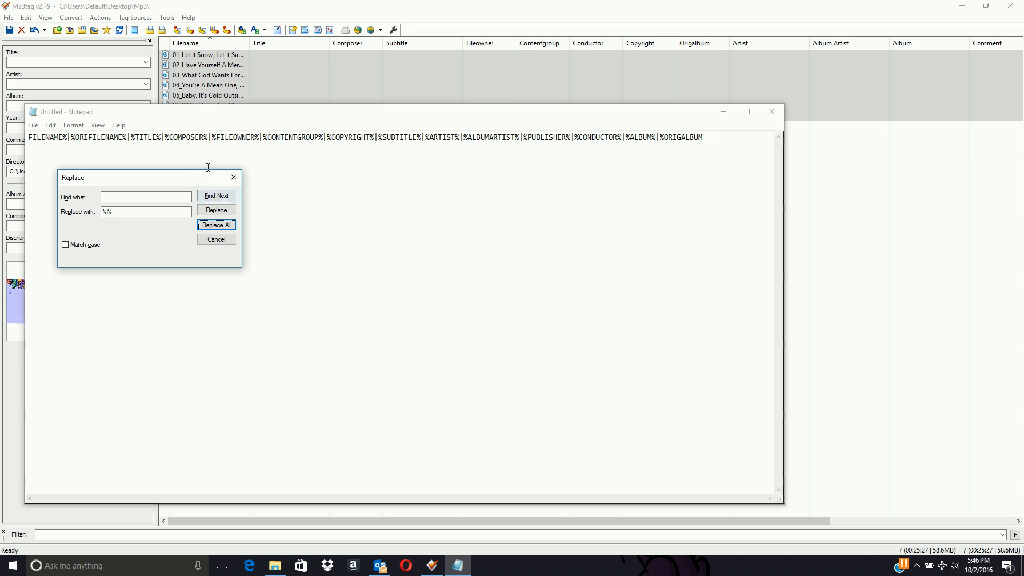
left_click(229, 241)
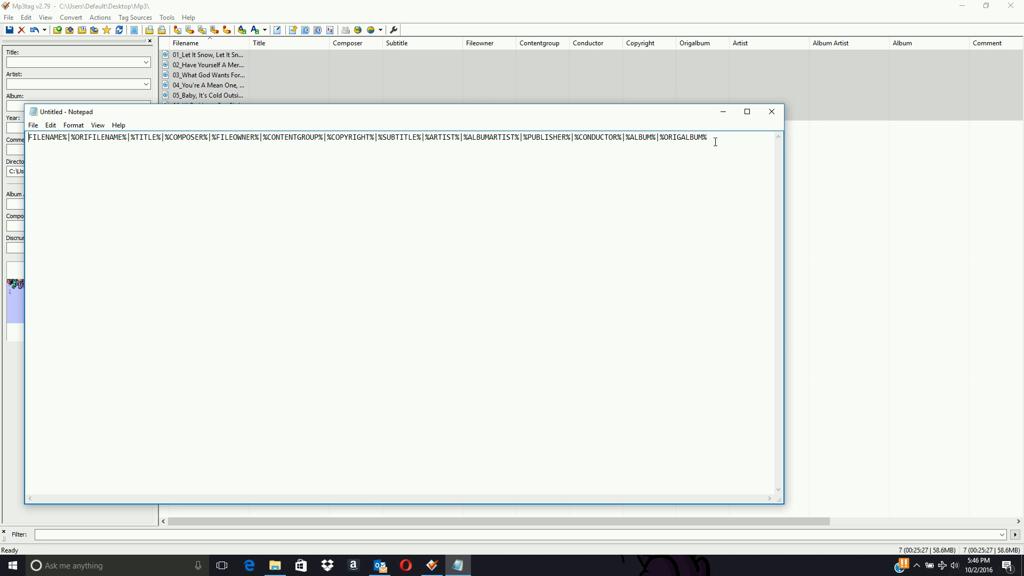
Step: Add a % at the start and end of the header line, copy the whole line, and minimize Notepad
type("%")
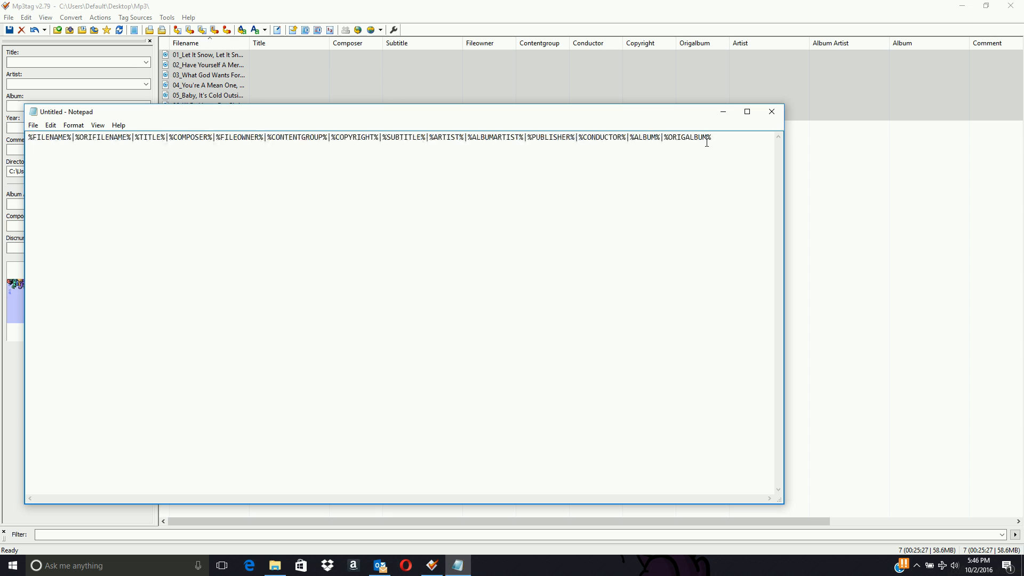
left_click_drag(726, 137, 28, 138)
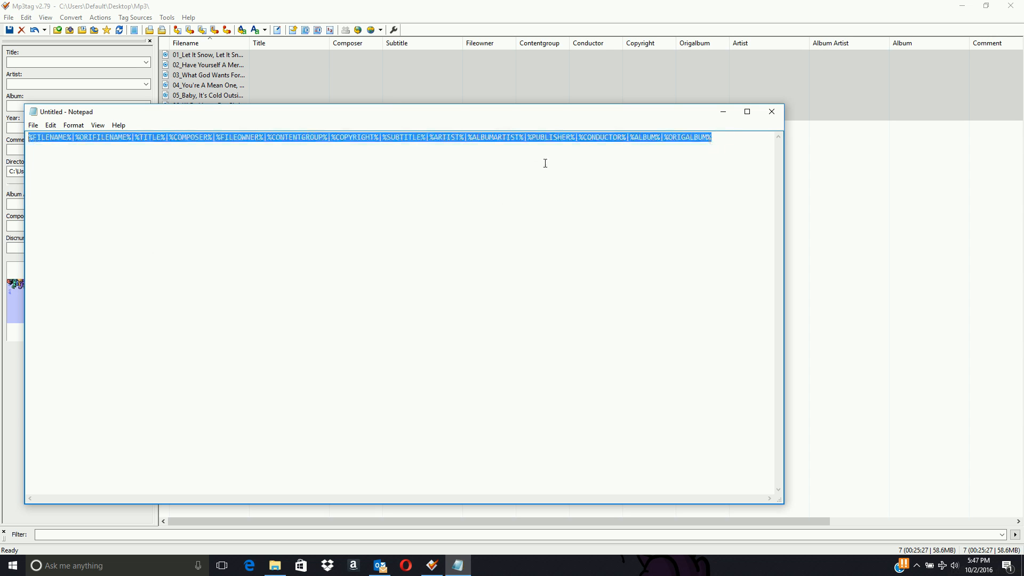
left_click(724, 112)
Step: Select all the MP3 files in Mp3tag and start the Text file - Tag conversion for them
left_click(476, 116)
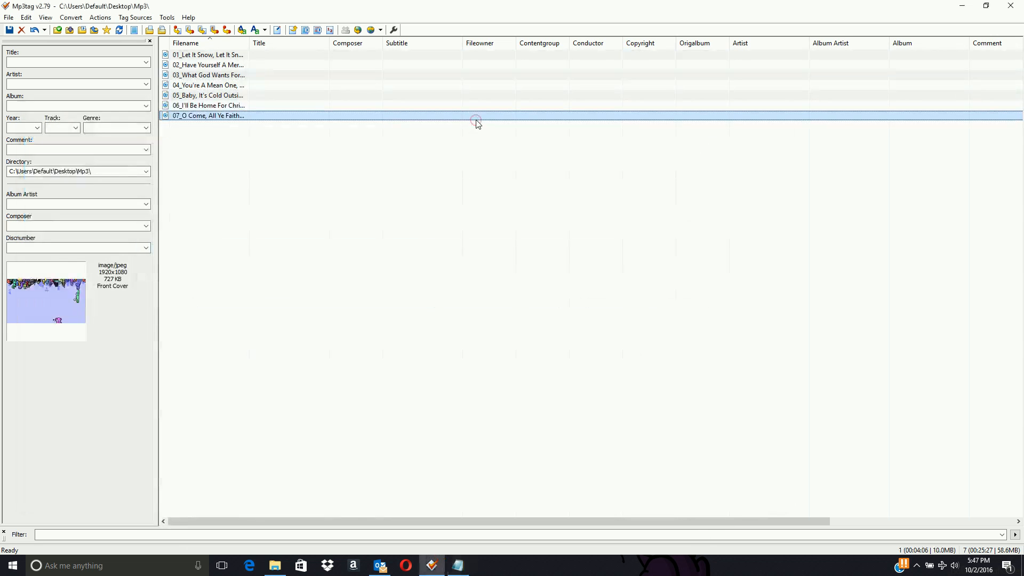
left_click(483, 85)
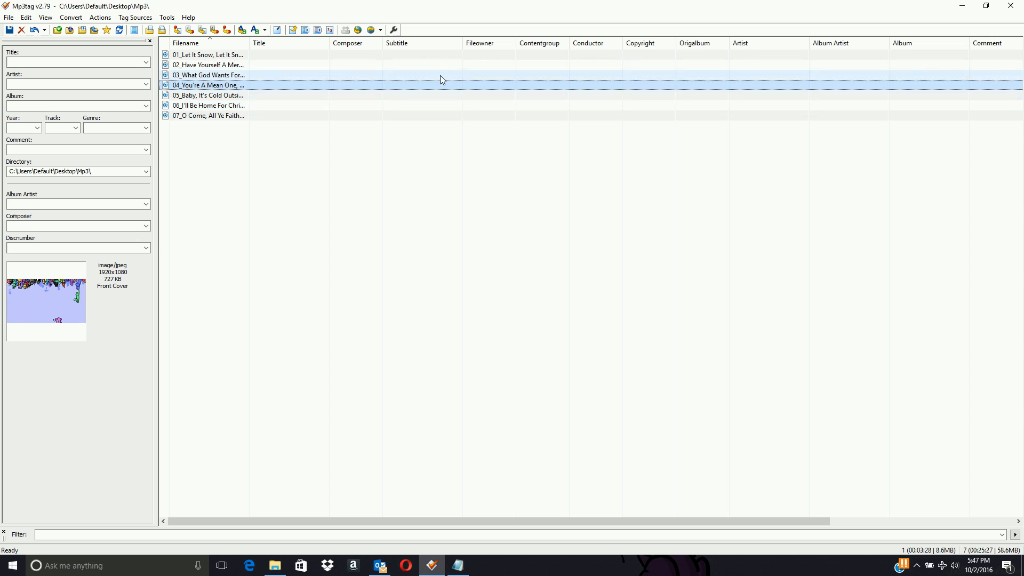
key("ctrl+a")
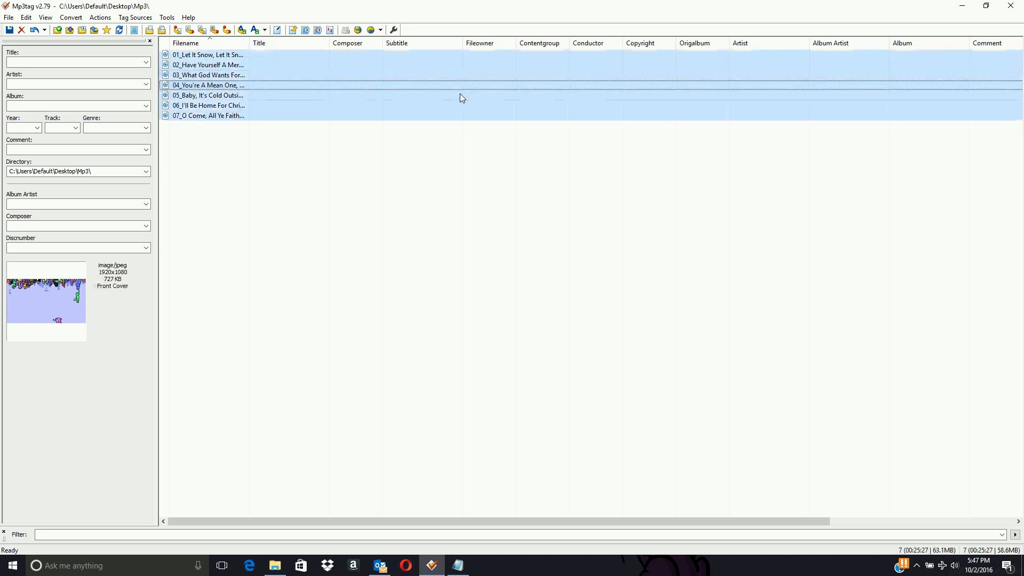
right_click(419, 72)
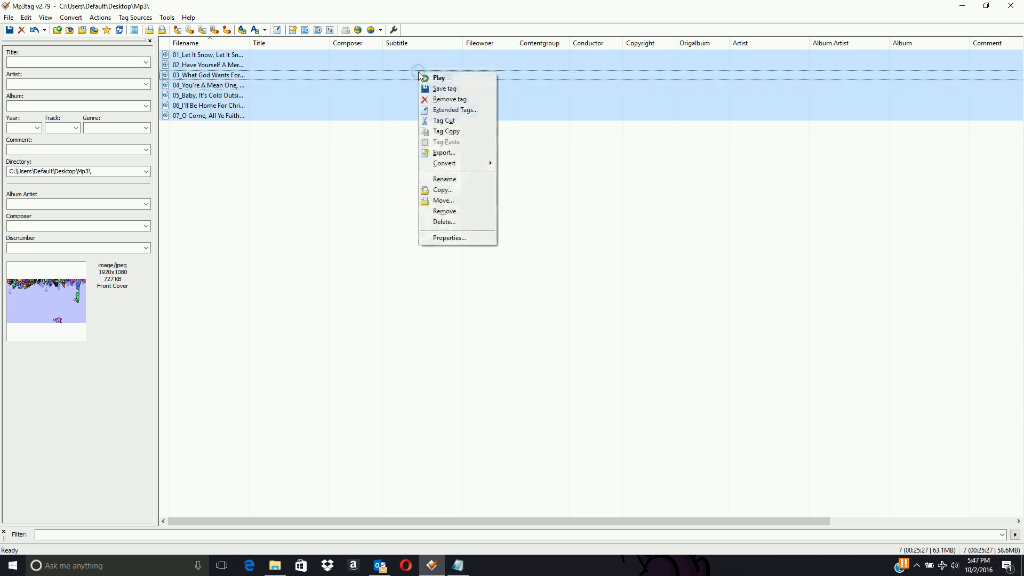
mouse_move(480, 170)
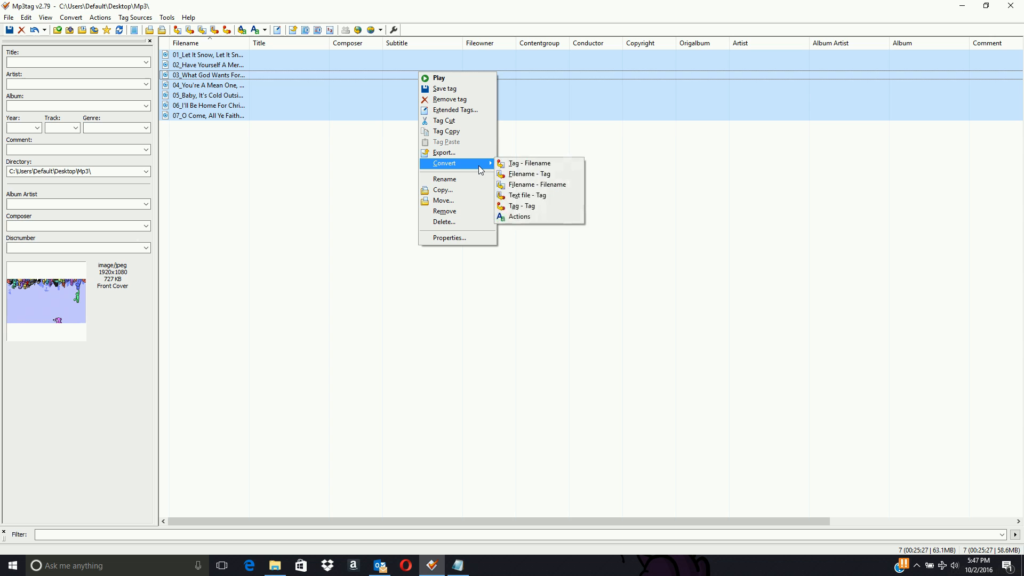
left_click(553, 196)
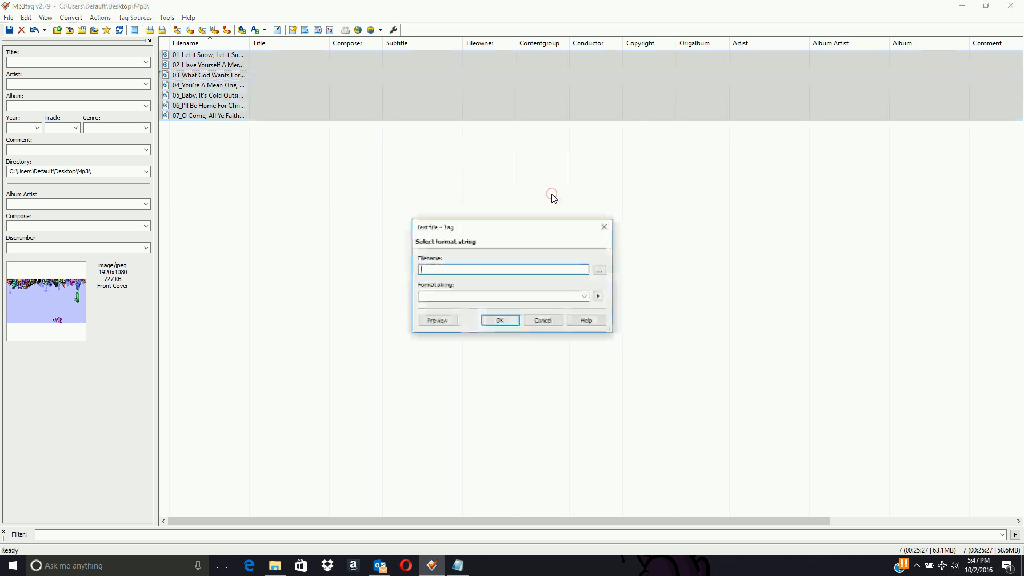
Step: Choose the mp3tag.txt text document in the Mp3 folder as the conversion's source file
left_click(605, 269)
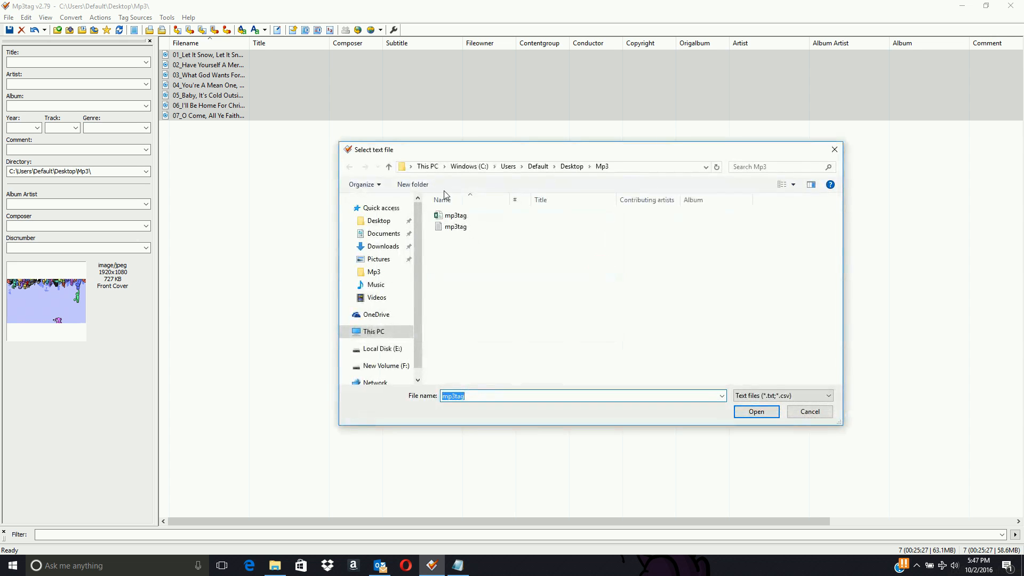
left_click(460, 230)
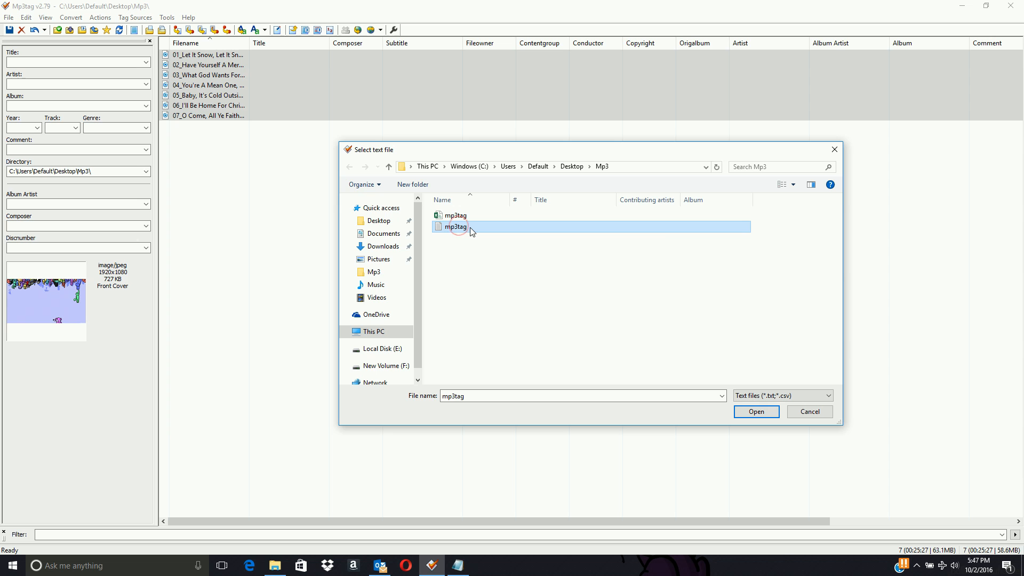
left_click(757, 414)
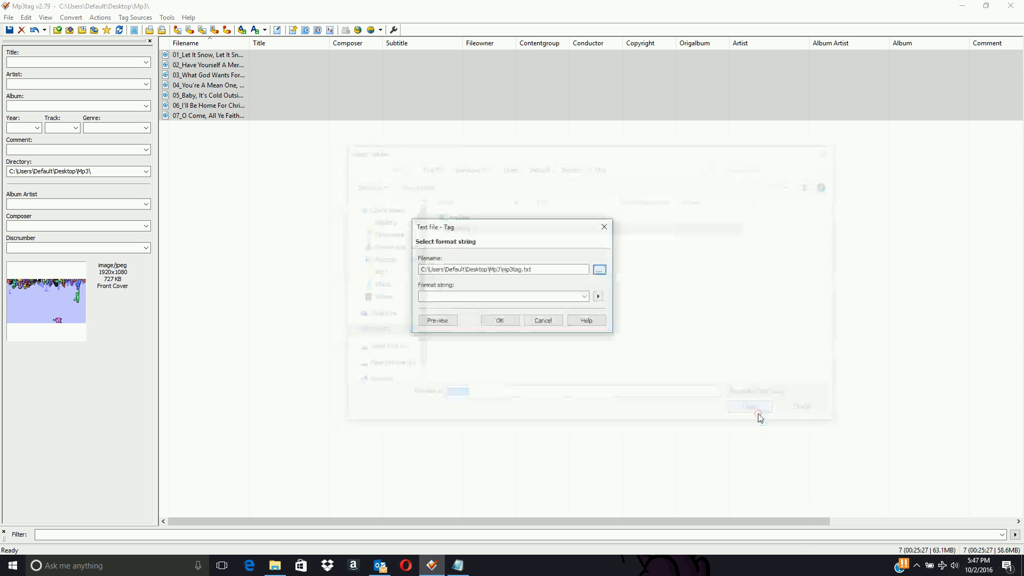
Step: Paste the copied header line as the format string, preview the resulting tags, and close the preview
left_click(503, 295)
key("ctrl+v")
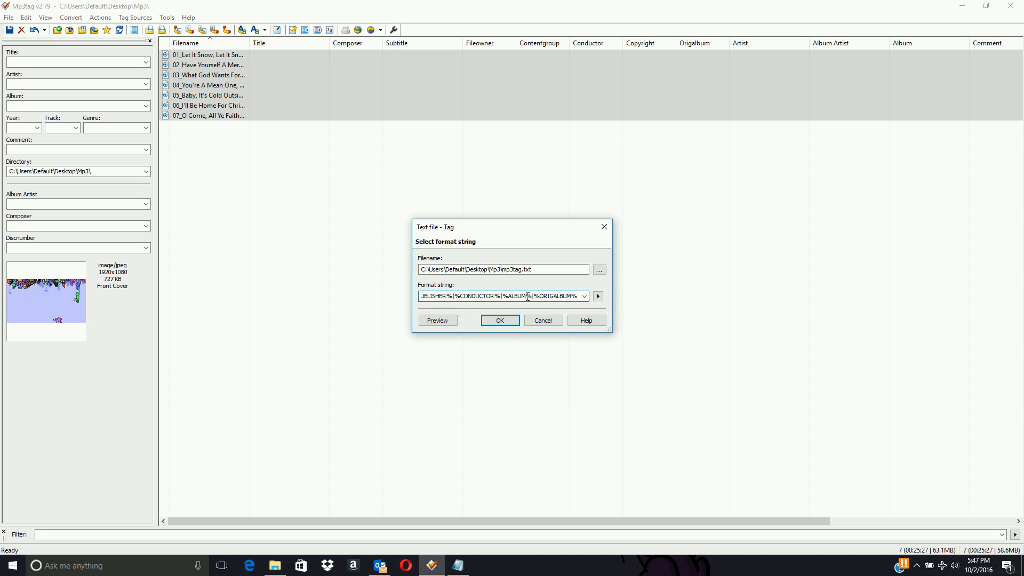
left_click(452, 319)
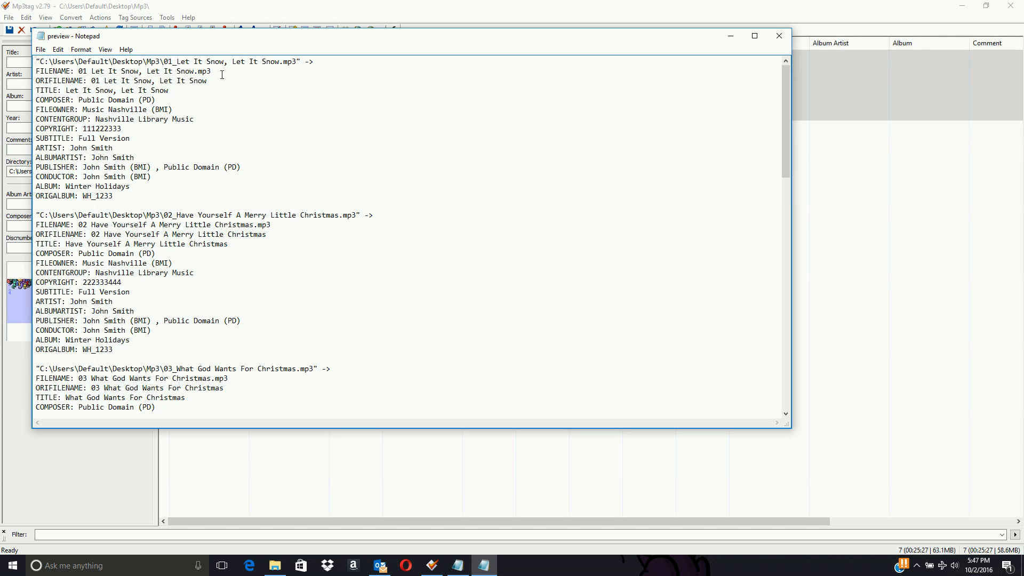
left_click(779, 36)
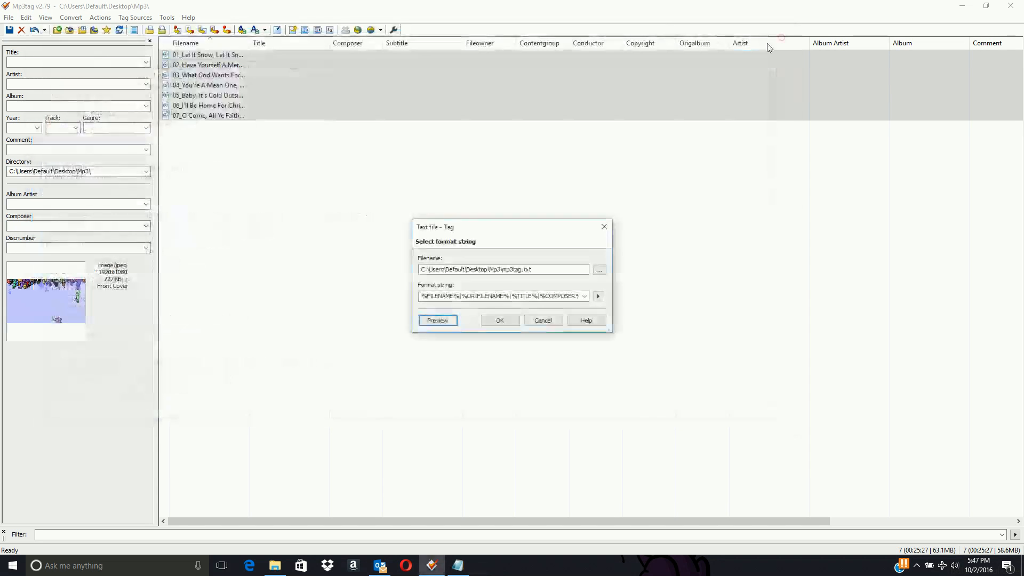
Step: Change the first placeholder of the format string from %FILENAME% to %dummy%
double_click(457, 298)
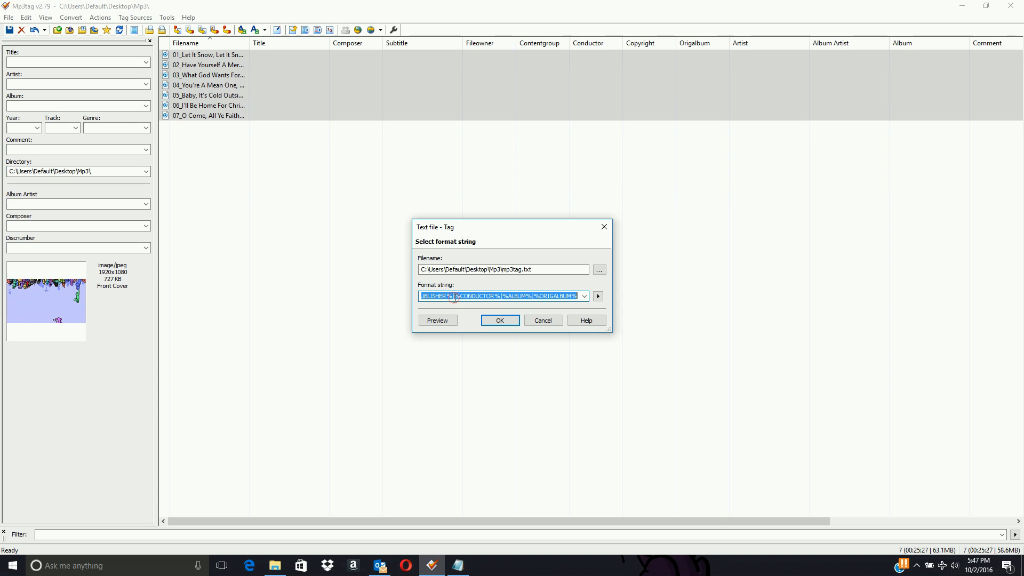
key("Home")
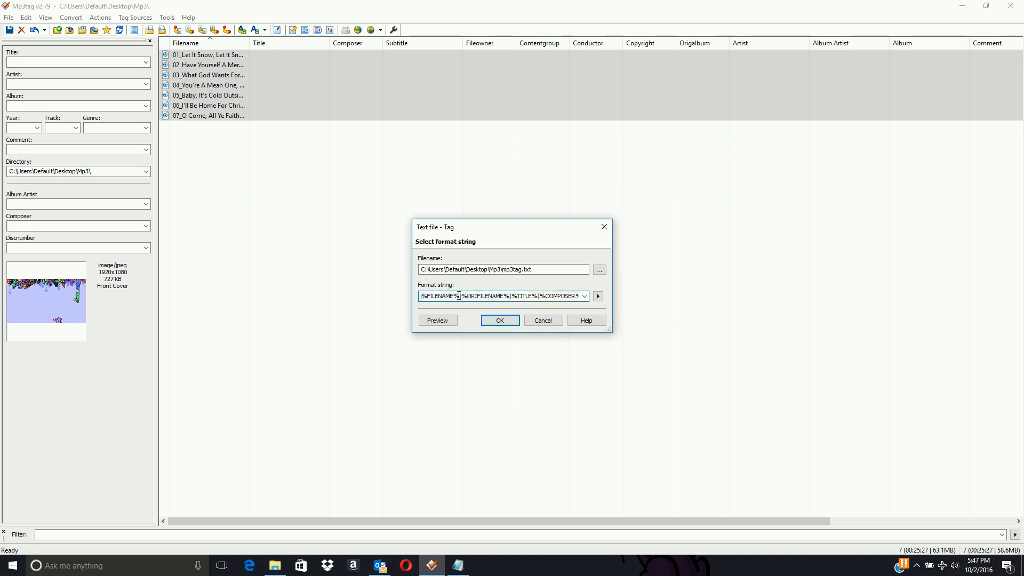
left_click_drag(454, 297, 427, 297)
type("dummy")
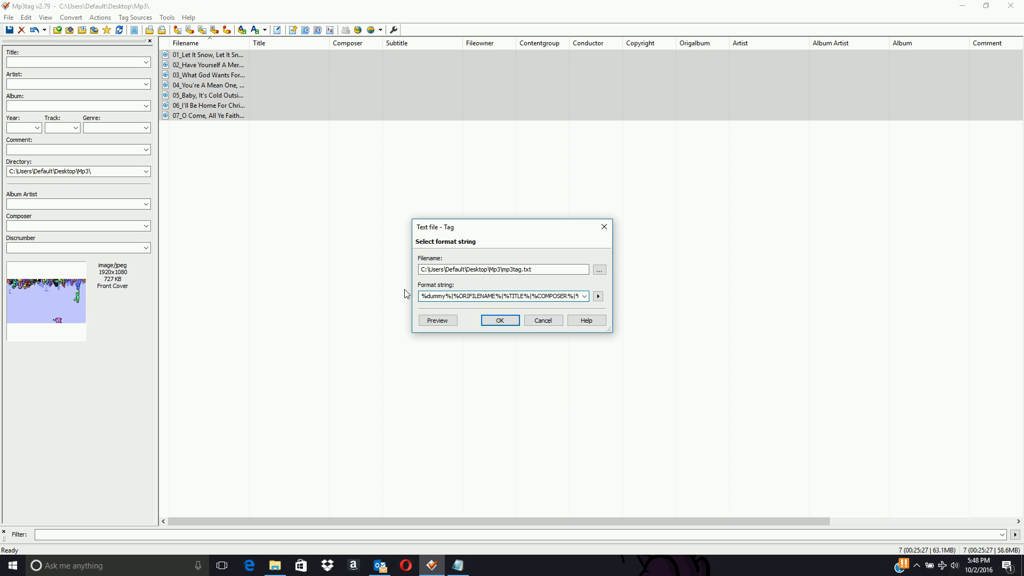
Step: Preview the tags with the revised format string, review the entries down to the last song, and close the preview
left_click(437, 321)
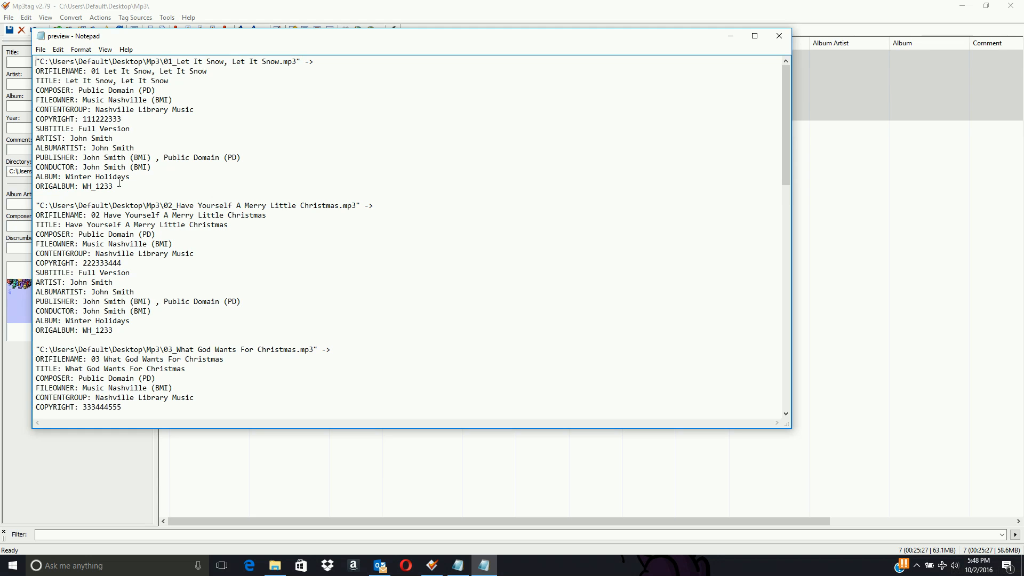
scroll(239, 206, "down", 20)
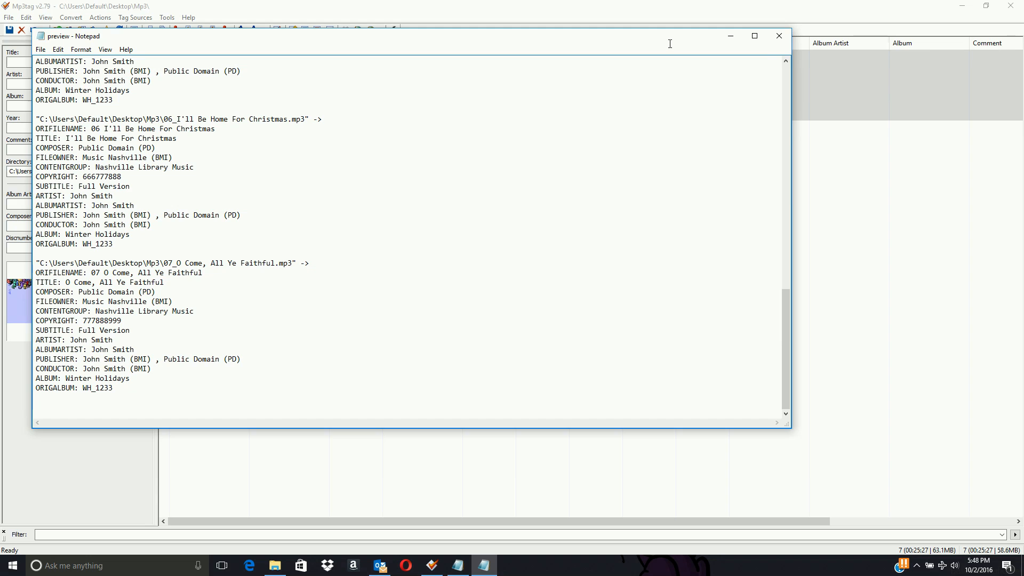
left_click(779, 36)
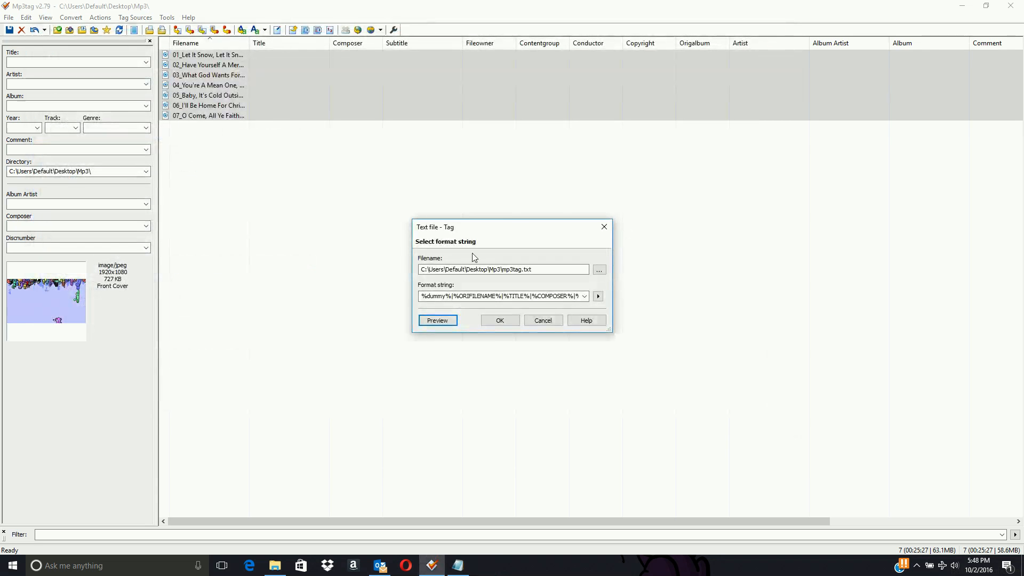
Step: Import the tags from mp3tag.txt into the selected MP3 files and review the filled tag columns
left_click(494, 320)
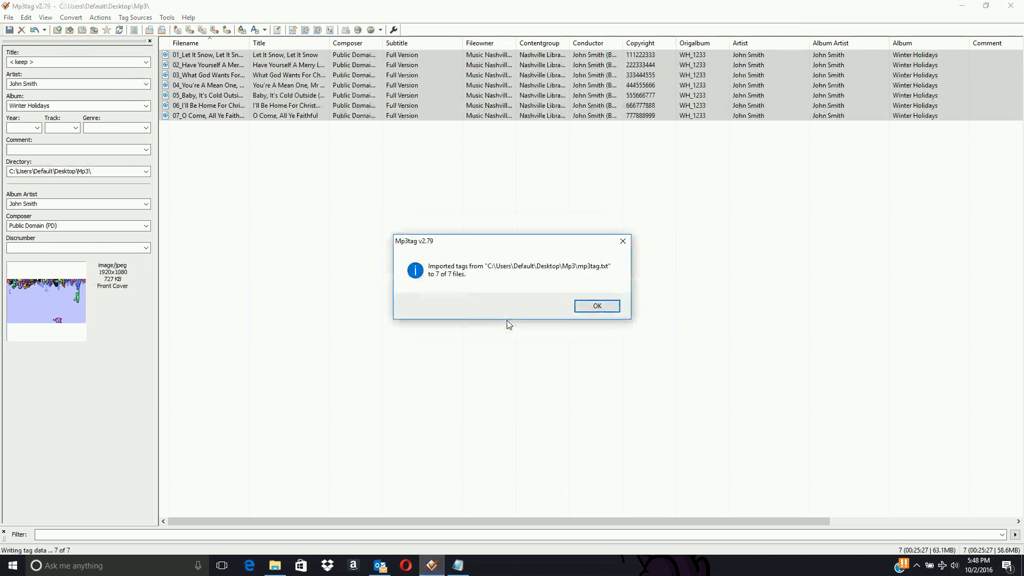
left_click(597, 305)
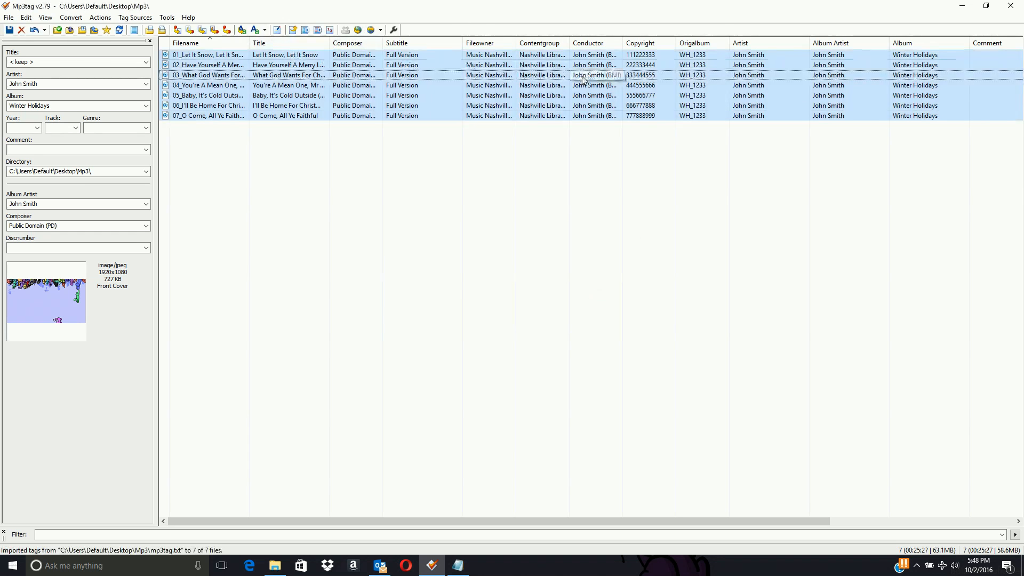
left_click_drag(446, 521, 648, 538)
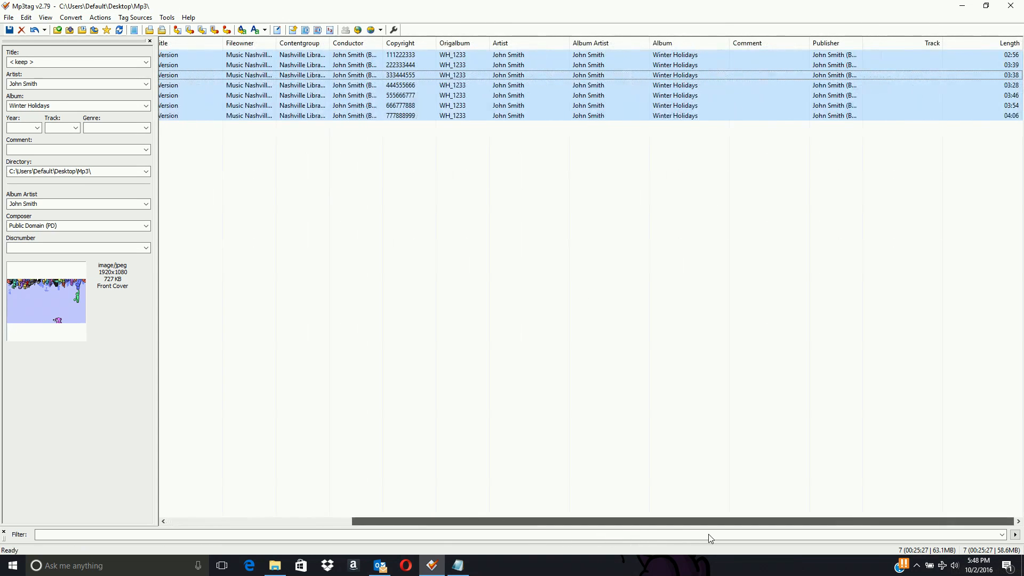
left_click_drag(711, 539, 302, 511)
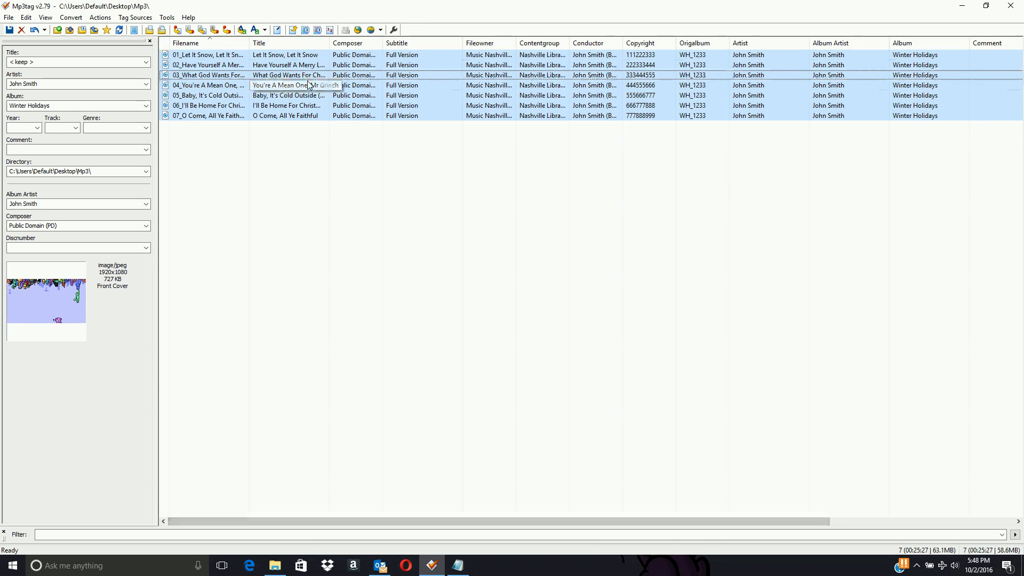